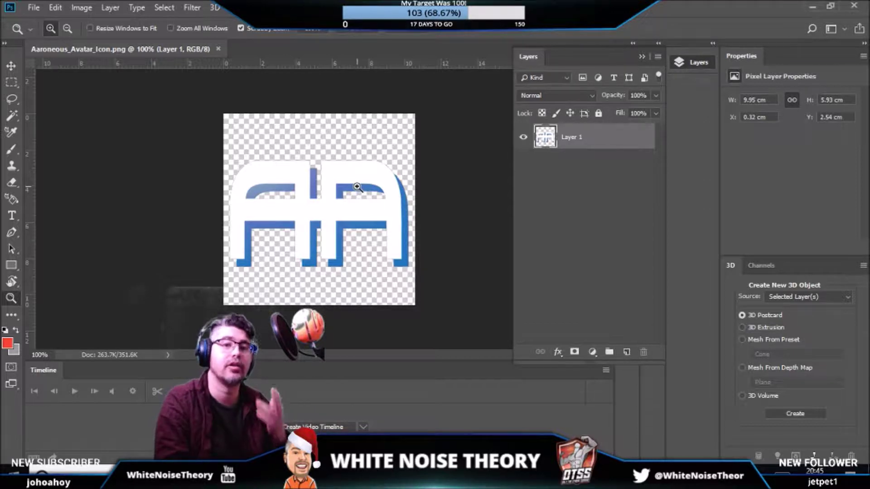
- Try moving the flattened AA logo on the canvas and undo the move
key(v)
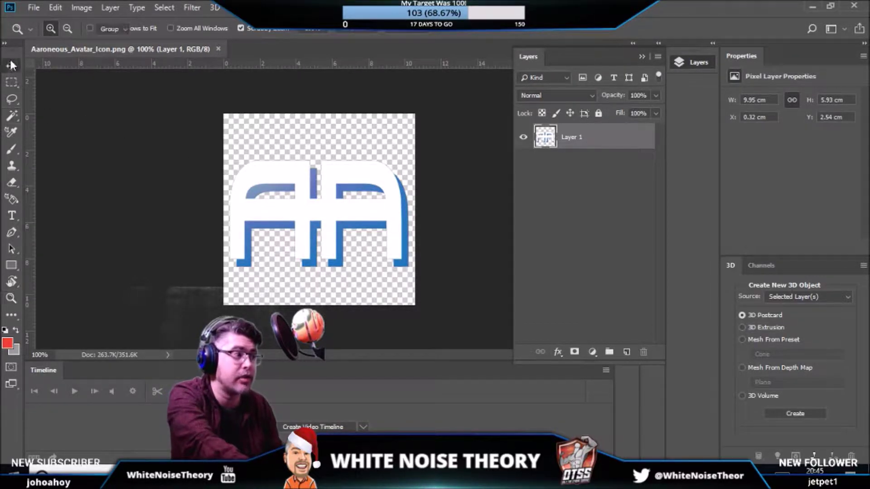
drag(316, 172, 369, 177)
key(ctrl+z)
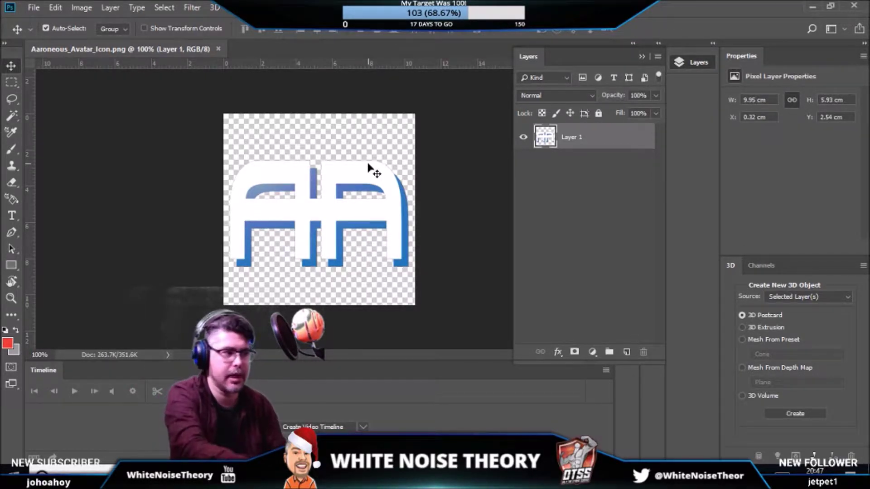
- Select the white AA letters with the Magic Wand, copy them onto a new layer, and check the copy with Layer 1 hidden
click(13, 116)
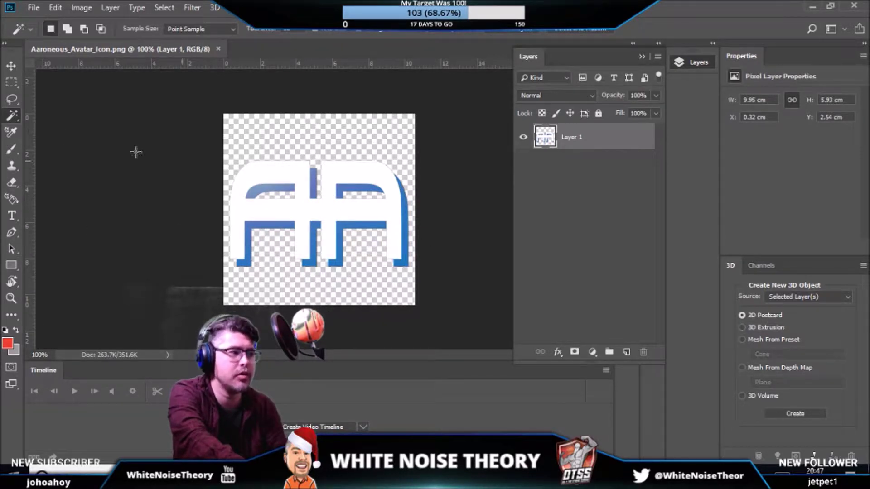
click(335, 176)
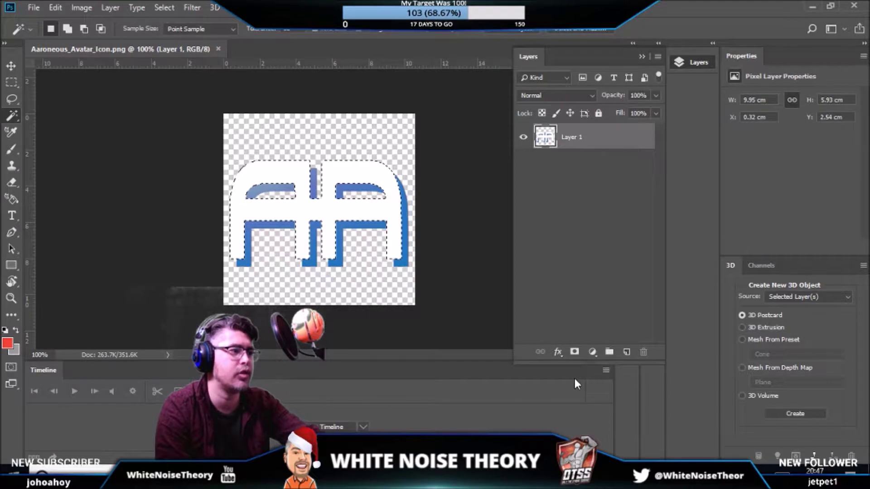
key(ctrl+j)
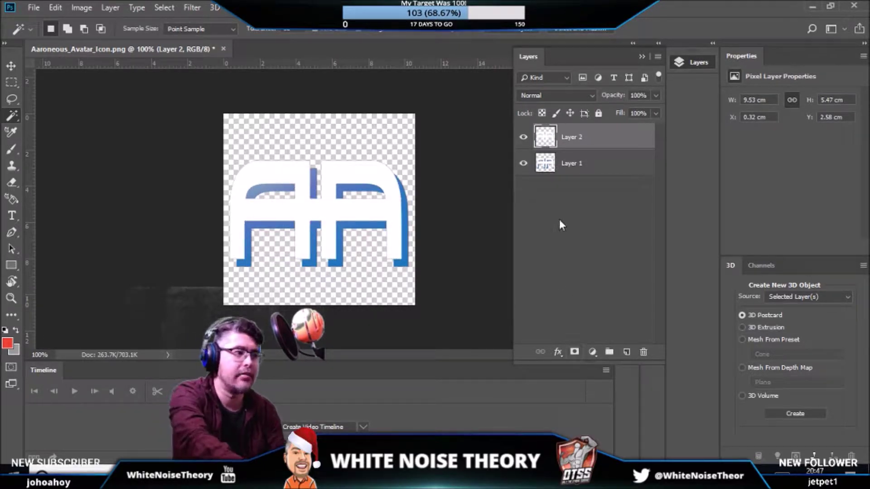
click(524, 164)
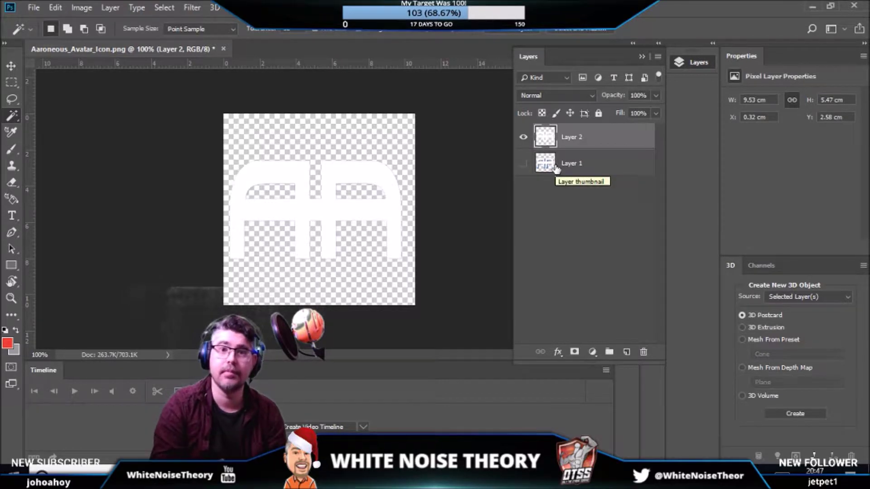
click(521, 164)
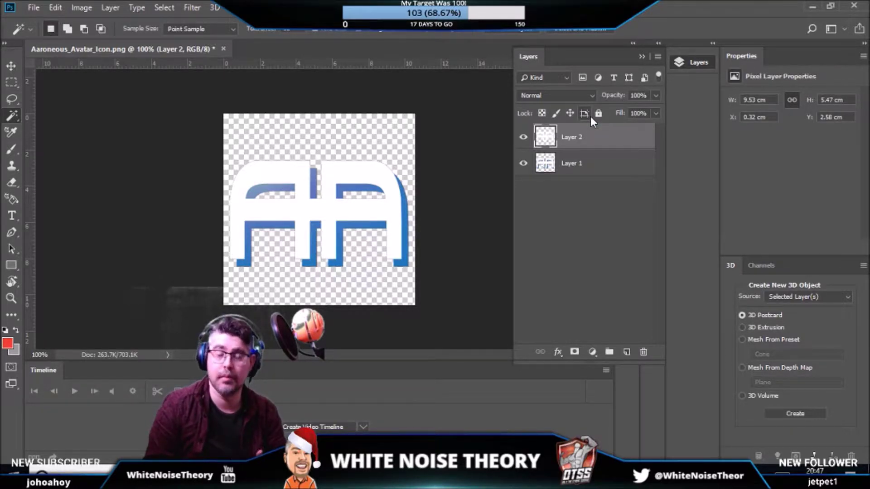
- Add a new layer above the letters and fill it with a diagonal gradient from orange-red to crimson
click(627, 352)
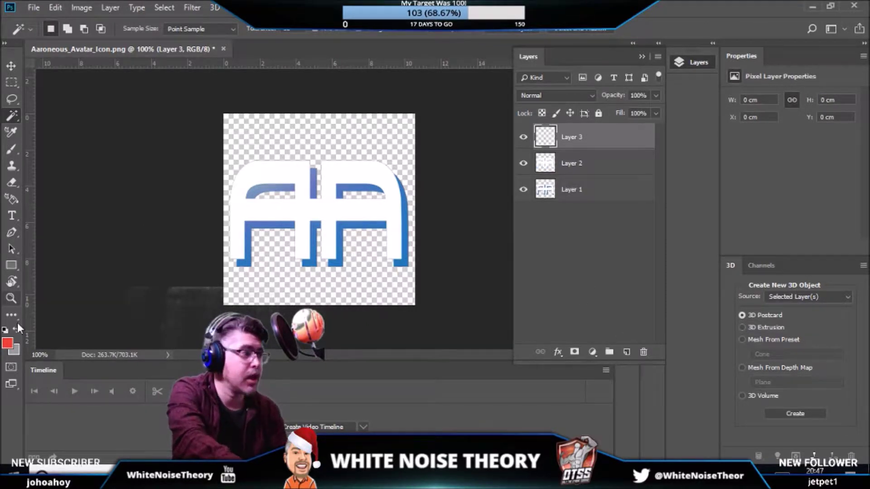
click(17, 346)
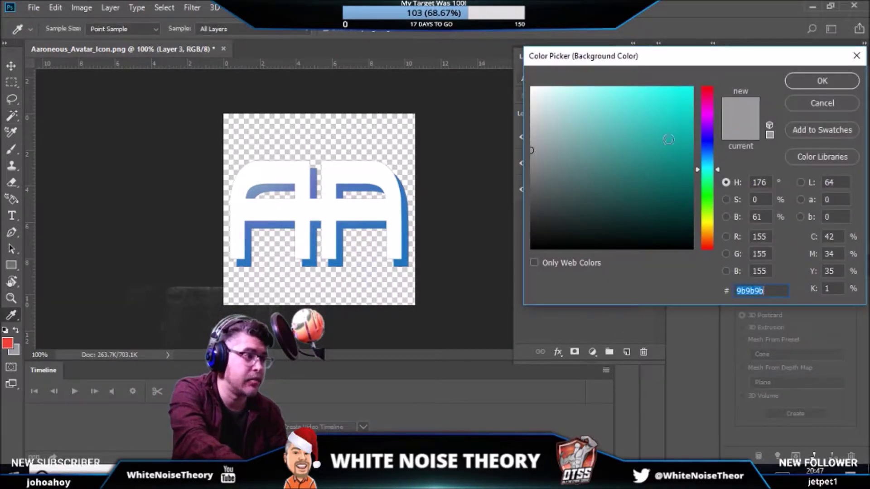
click(711, 94)
mouse_move(664, 126)
mouse_down()
mouse_move(675, 140)
mouse_move(678, 129)
mouse_up()
click(822, 81)
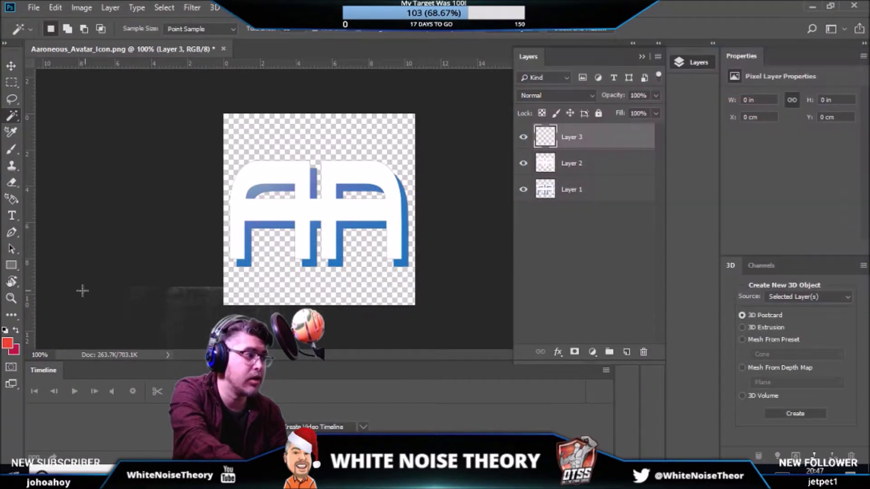
key(g)
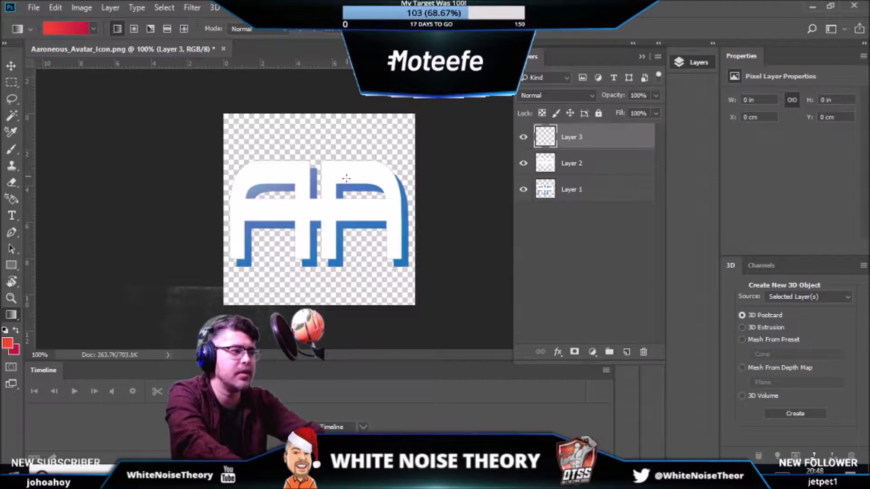
drag(344, 165, 291, 245)
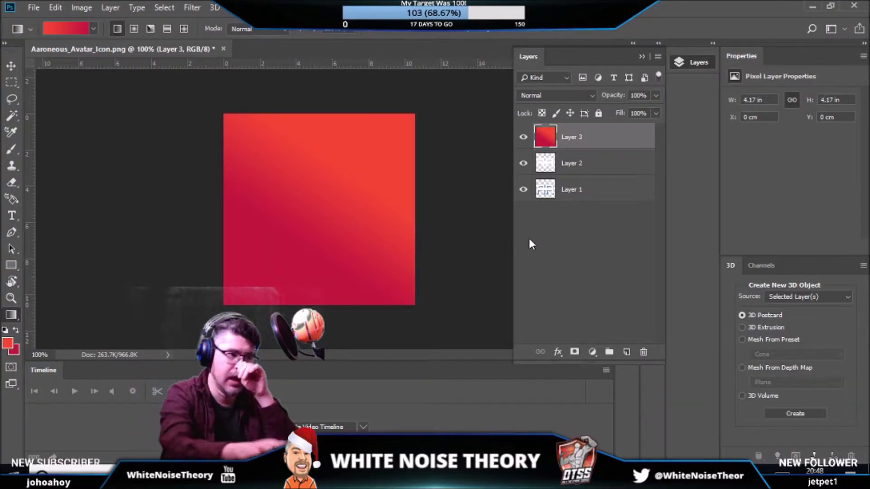
- Add another layer on top and fill it with a diagonal gradient from deep blue to violet
click(627, 352)
click(8, 342)
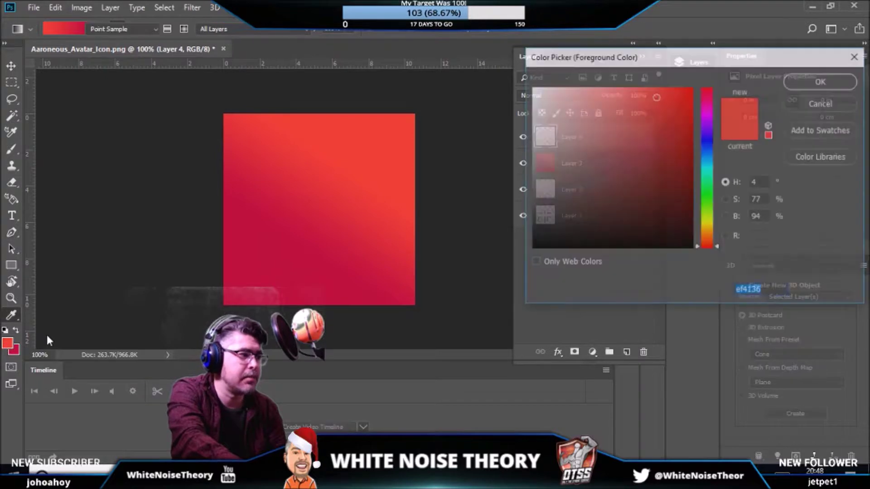
drag(707, 165, 714, 136)
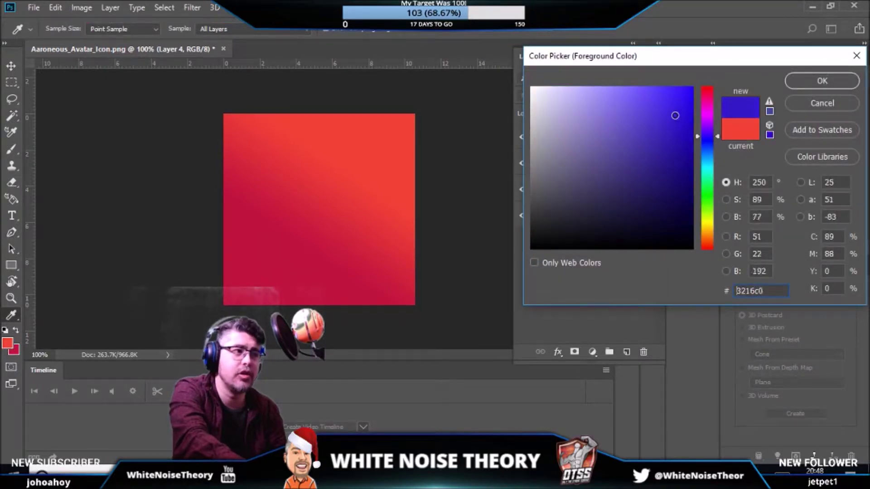
click(822, 81)
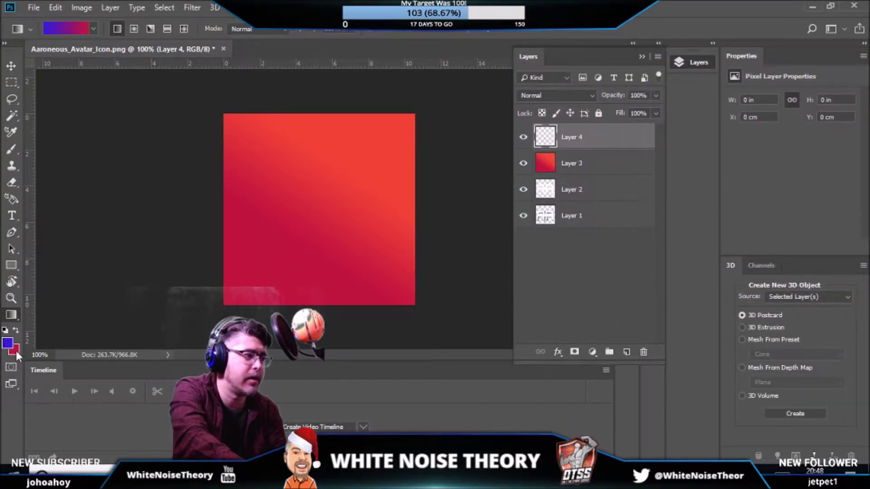
click(15, 351)
drag(706, 132, 706, 128)
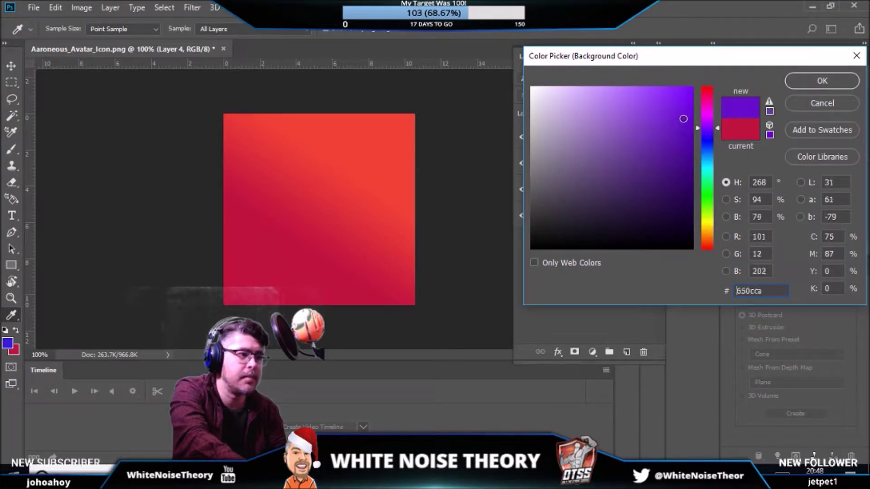
click(822, 80)
key(g)
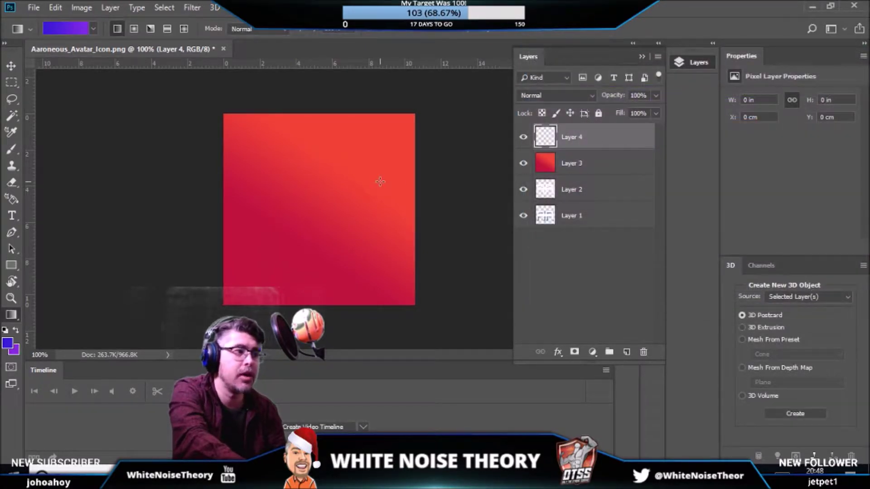
drag(293, 183, 344, 243)
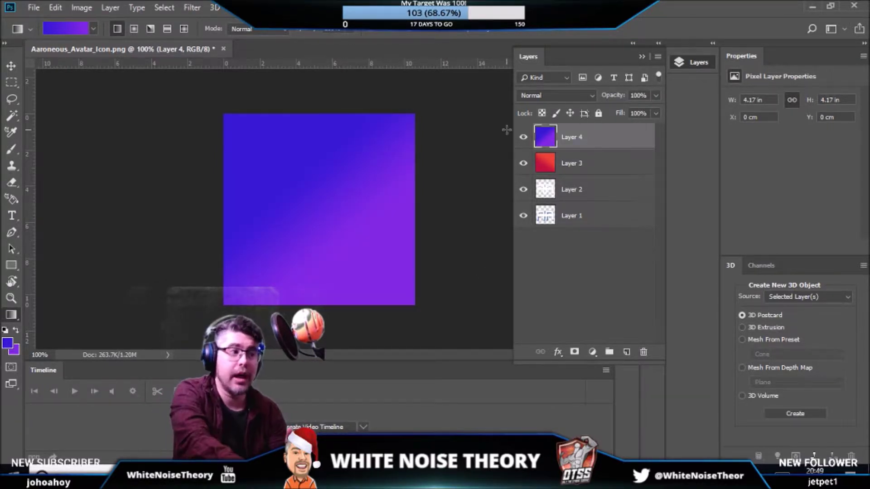
- Toggle the layers' visibility to review the stack, and hide both gradient layers, Layer 3 and Layer 4
click(524, 136)
click(524, 137)
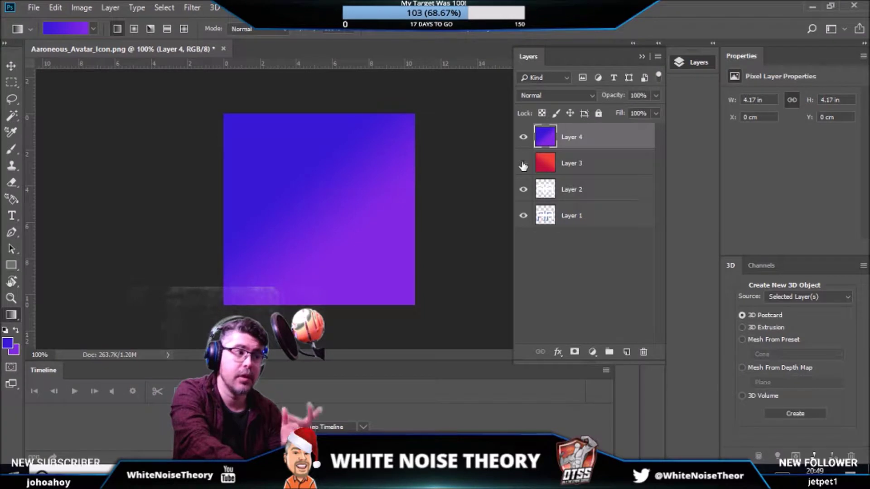
click(522, 137)
click(520, 168)
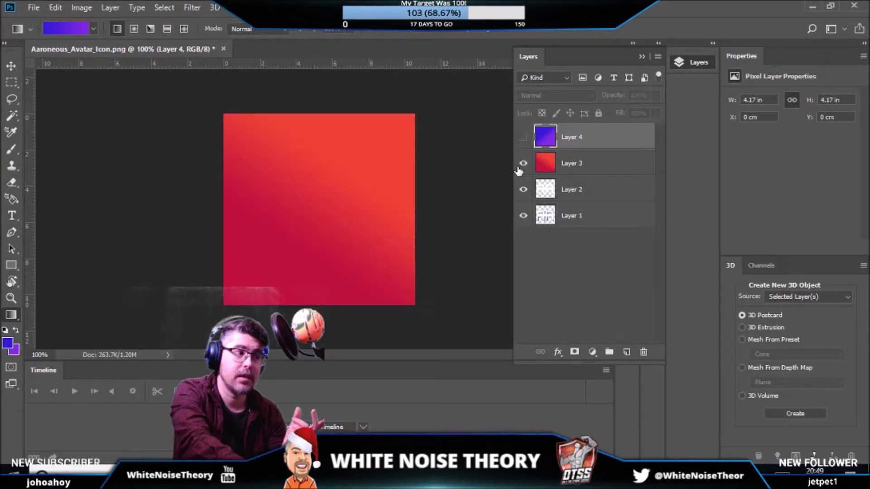
click(523, 165)
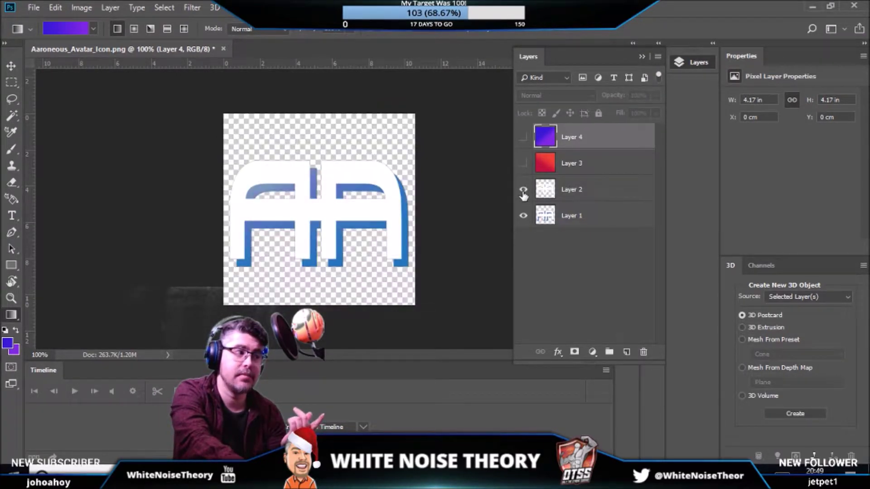
click(523, 214)
click(524, 212)
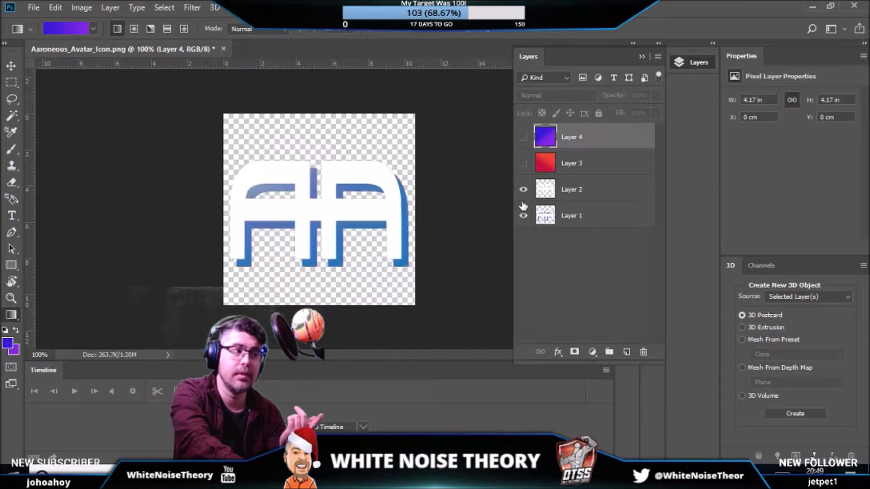
click(524, 163)
click(524, 138)
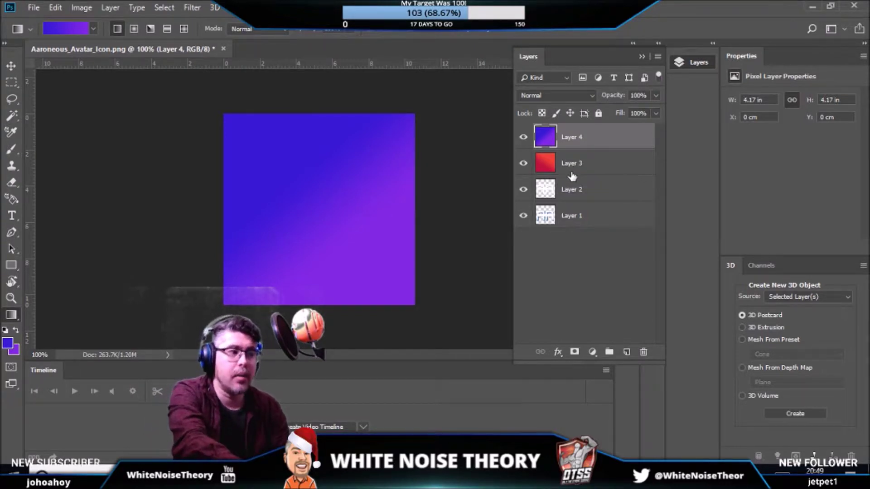
click(524, 164)
click(524, 137)
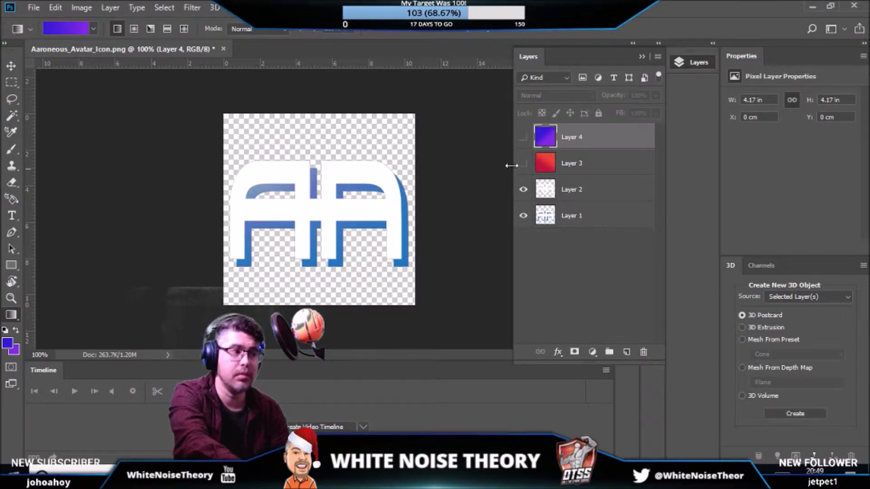
- Try selecting the white letters on Layer 2 with the Magic Wand and clear the selection
click(13, 117)
click(589, 190)
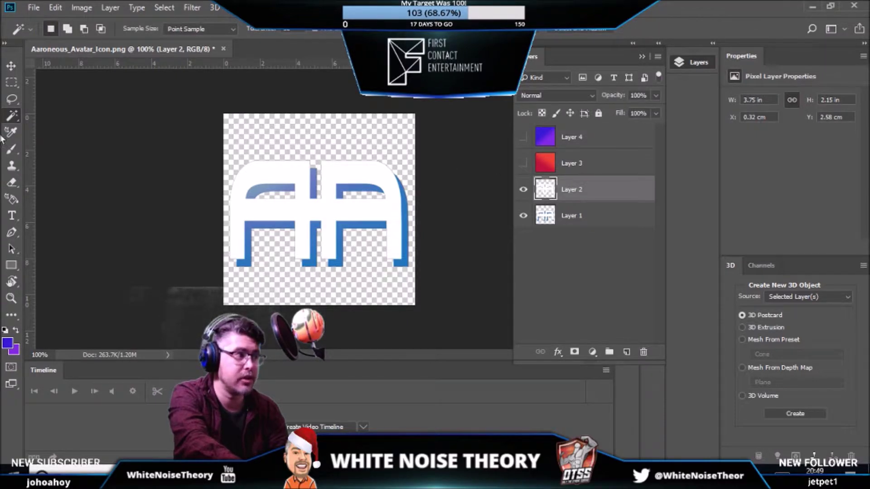
click(341, 173)
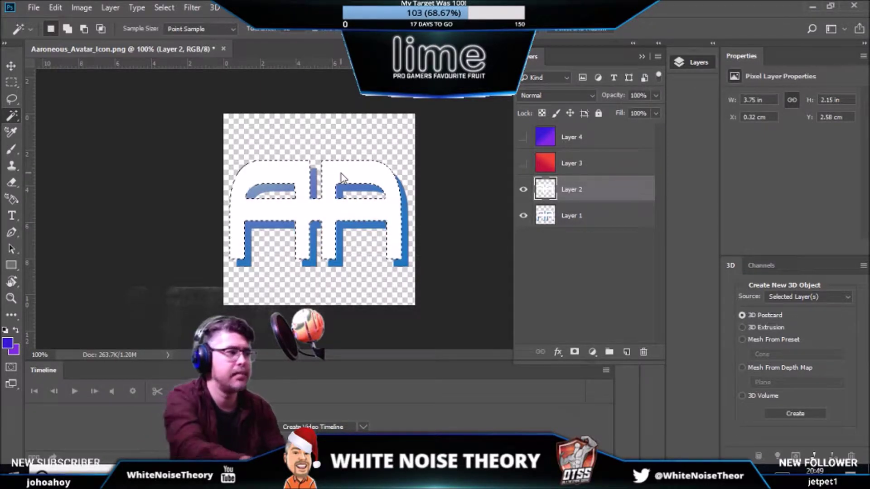
click(164, 7)
click(170, 34)
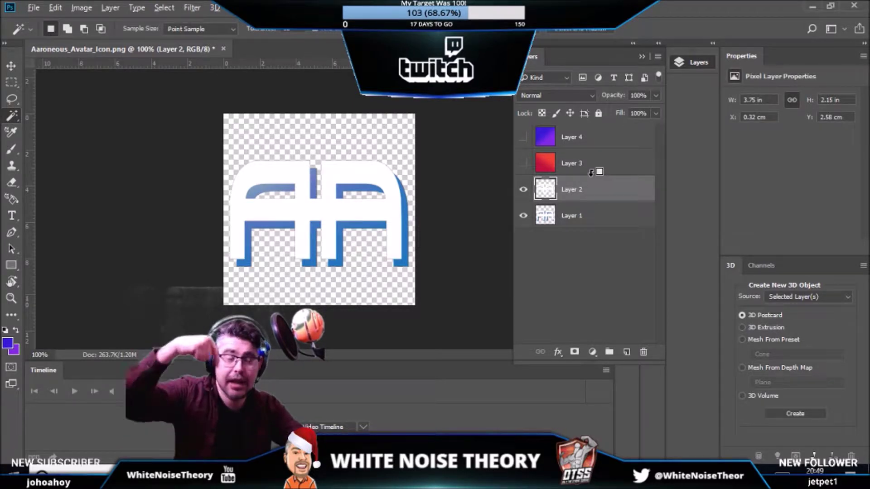
- Clip both gradient layers, Layer 3 and Layer 4, to the letters on Layer 2 and make them visible
alt+click(591, 172)
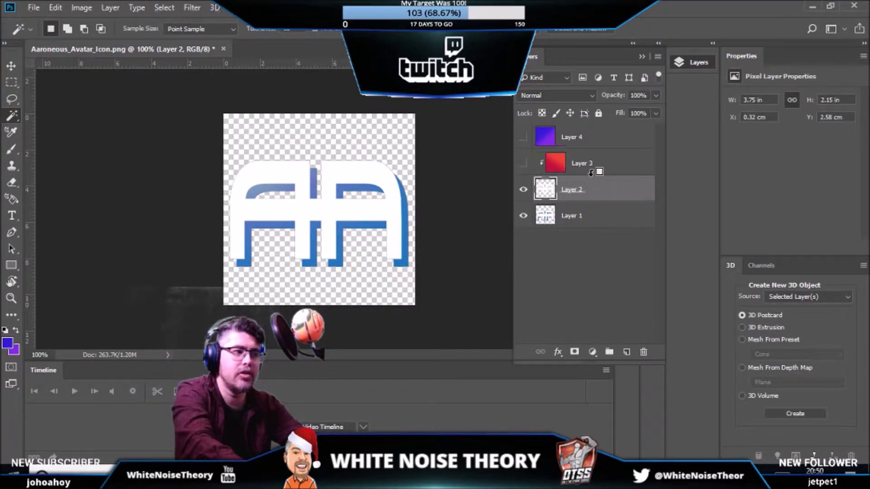
click(523, 165)
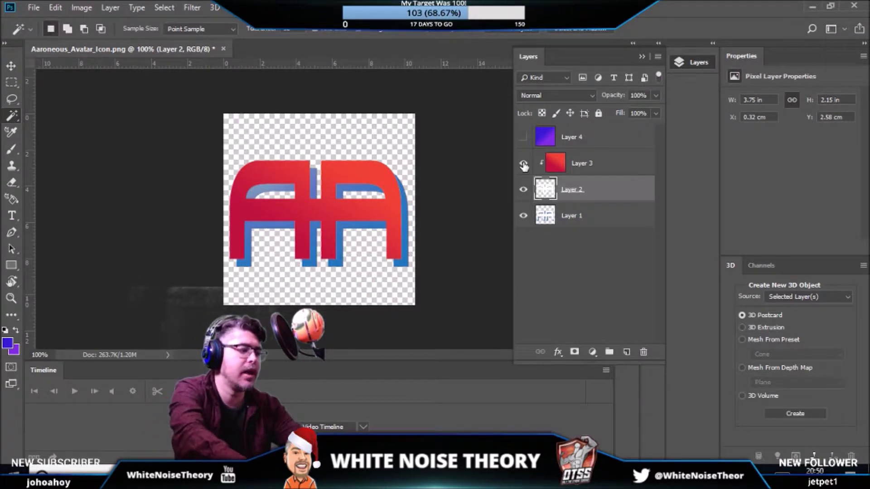
drag(635, 167, 610, 143)
click(524, 163)
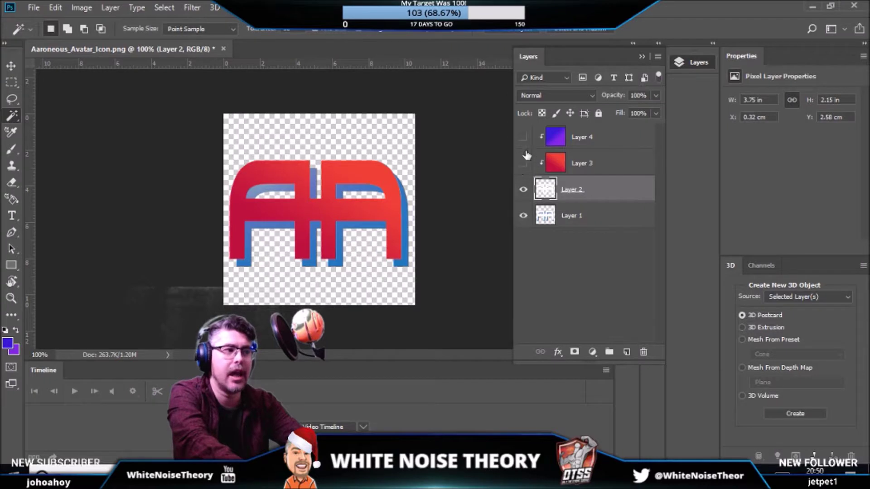
click(524, 137)
click(523, 137)
click(524, 163)
click(524, 137)
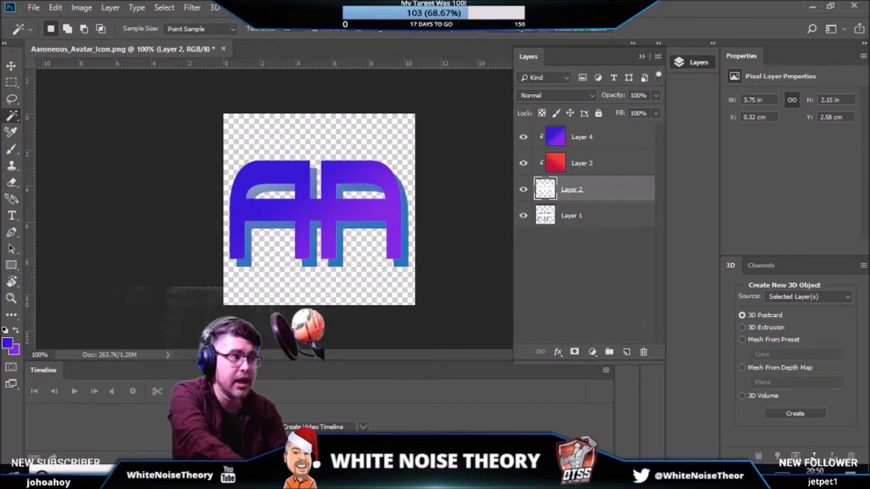
- Enlarge the timeline area and create a video timeline from the document's layers
click(267, 8)
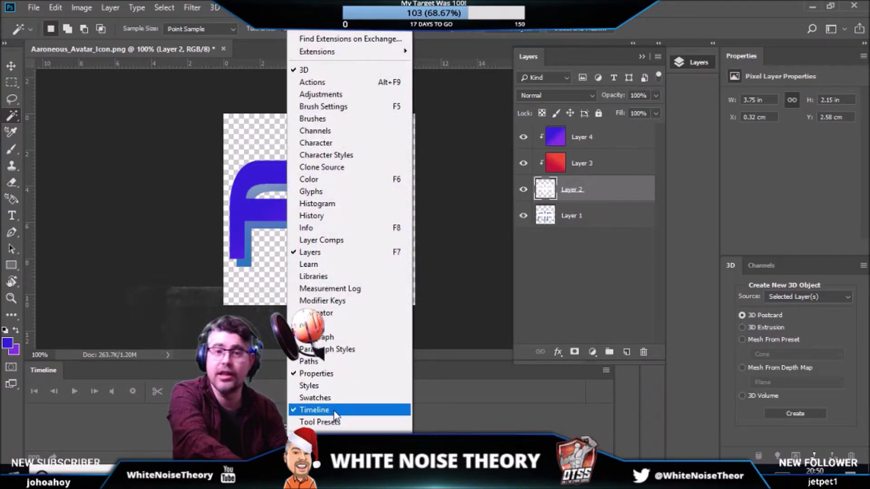
click(108, 316)
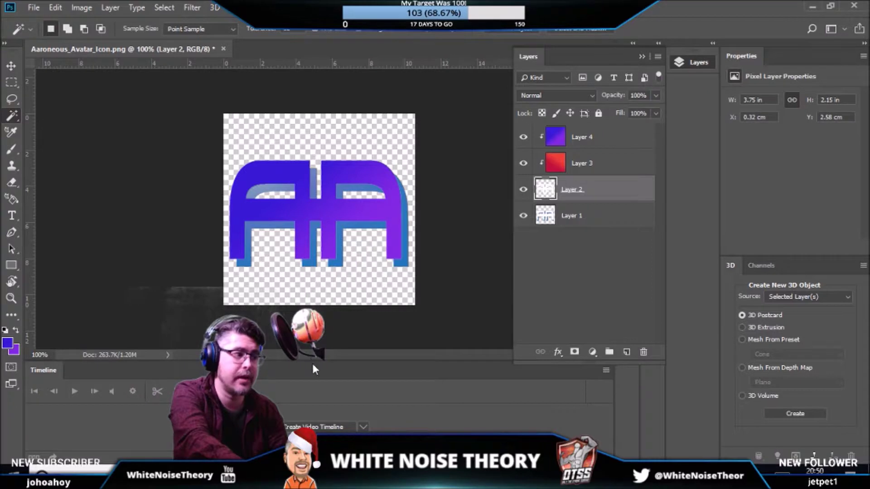
drag(313, 362, 318, 217)
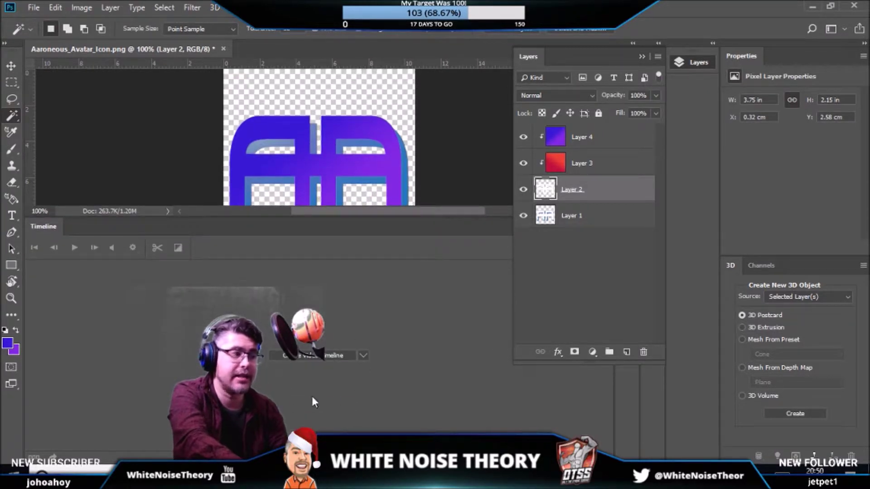
drag(403, 218, 397, 256)
click(306, 377)
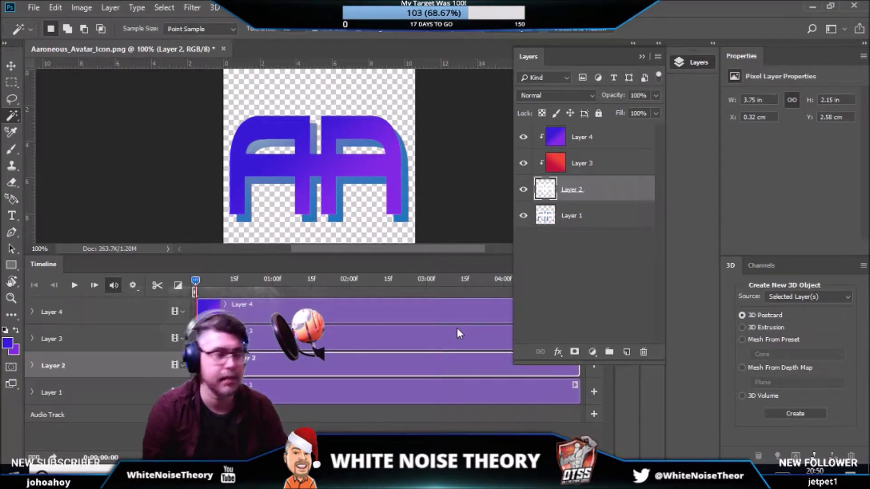
- Set the timeline's playback resolution to 100%
click(132, 288)
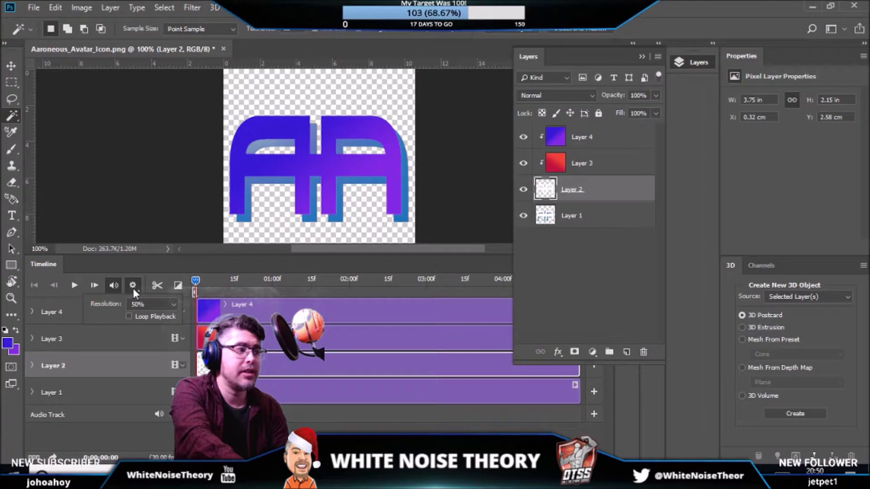
click(153, 306)
click(143, 335)
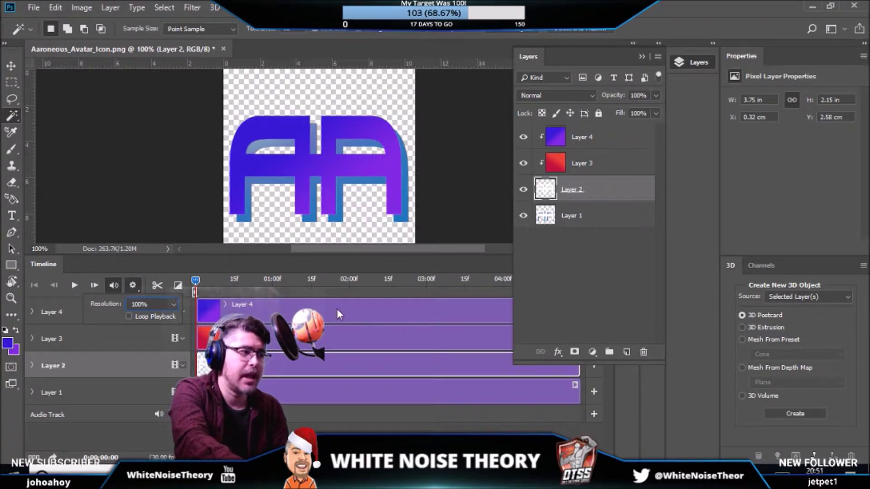
- Lock both logo layers beneath the gradients, Layer 2 and Layer 1
click(157, 311)
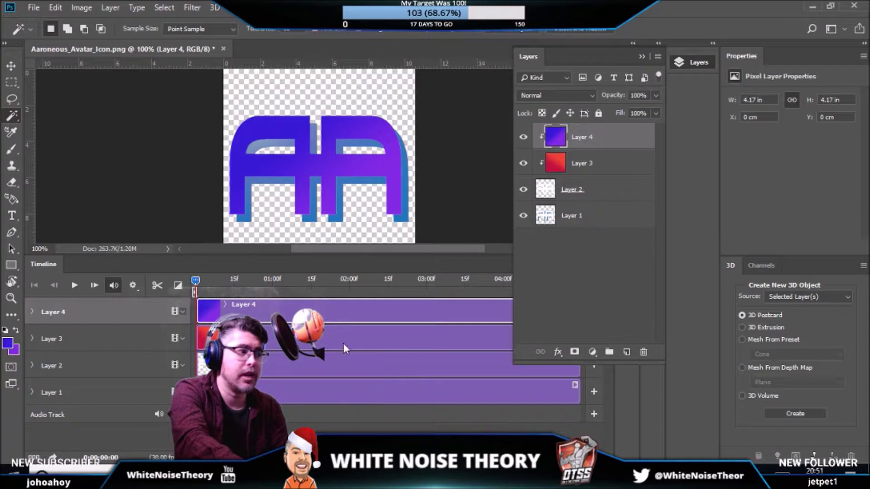
click(273, 372)
click(274, 397)
click(278, 365)
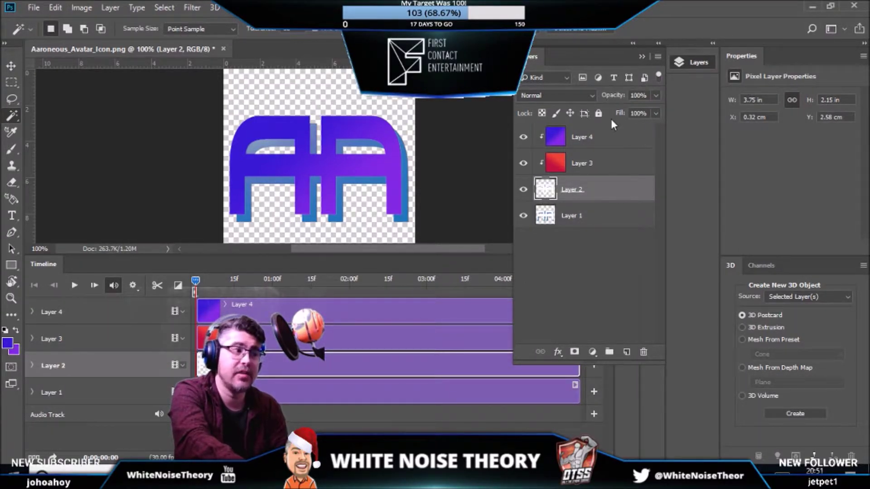
click(599, 113)
click(608, 217)
click(598, 113)
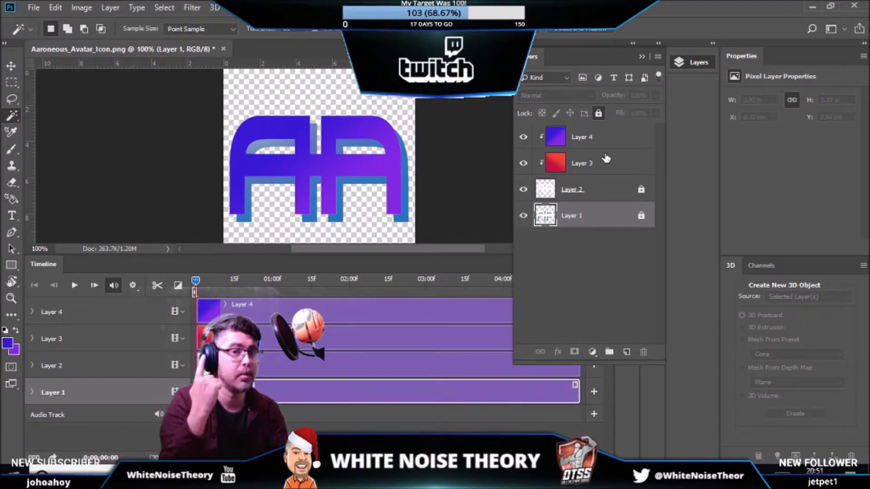
- Enable opacity keyframing for Layer 4 at the start of the timeline and set the layer's opacity to 0%
click(59, 311)
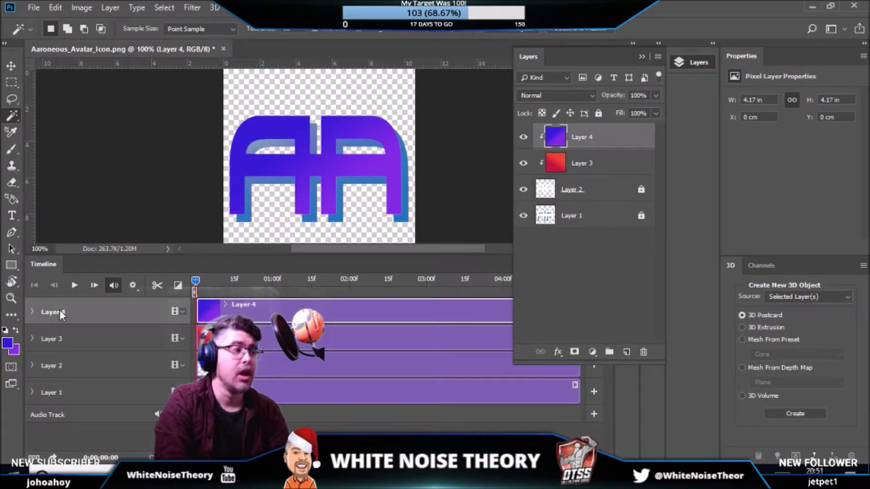
click(33, 313)
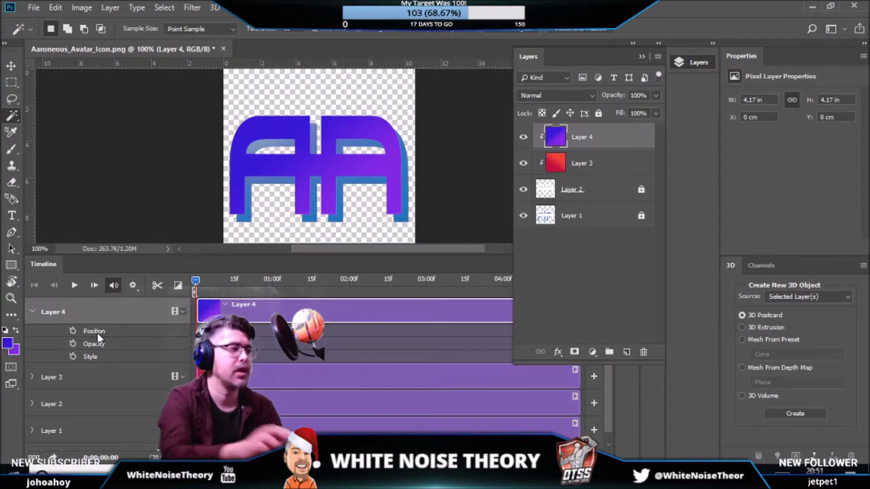
click(72, 344)
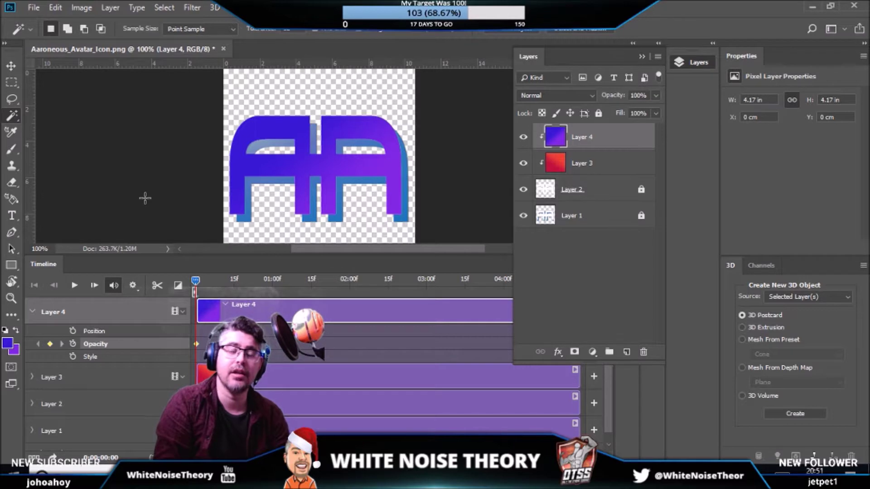
click(655, 96)
drag(650, 114, 588, 108)
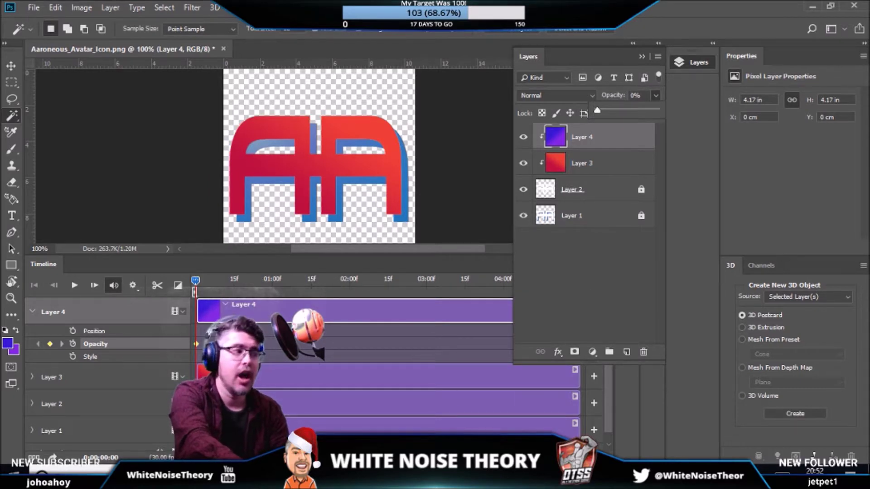
- Add an opacity keyframe to Layer 4 at 0:00:01:20 and set the layer's opacity to 100%
click(196, 283)
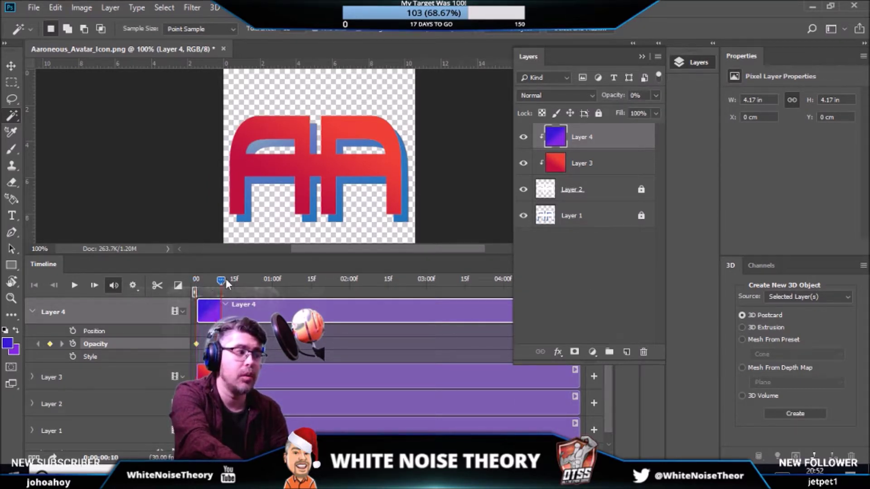
click(325, 280)
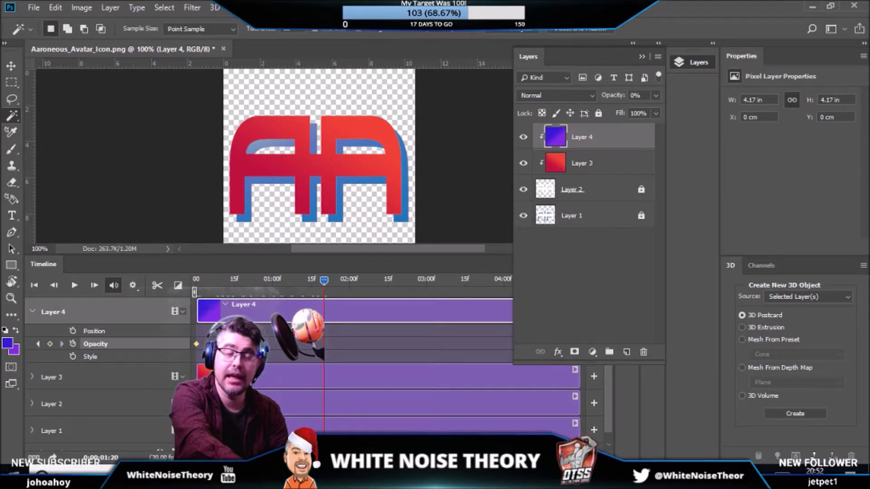
click(50, 344)
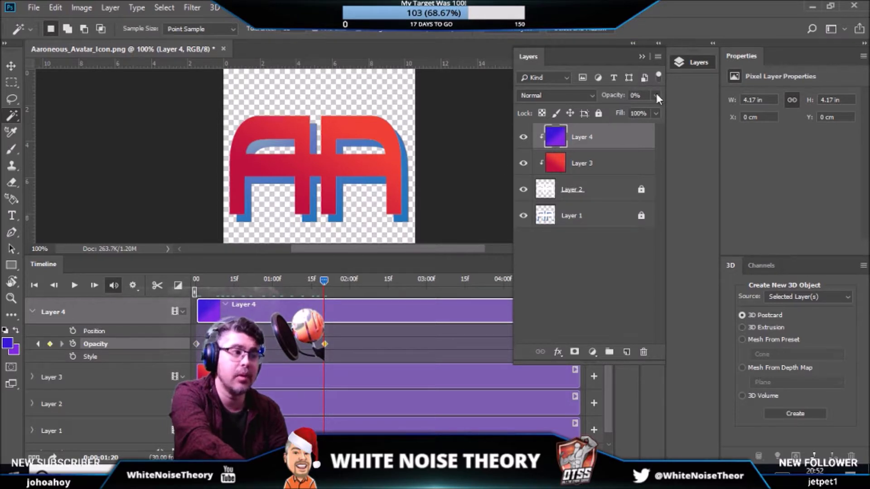
drag(595, 112, 674, 113)
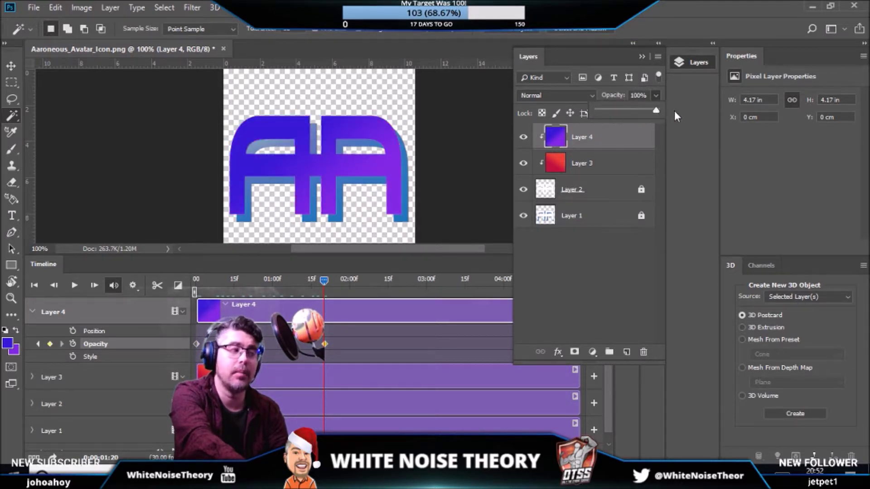
- Add a Layer 4 opacity keyframe at 0:00:04:29 with 0% opacity, and play the animation from the start
click(321, 280)
drag(327, 280, 379, 285)
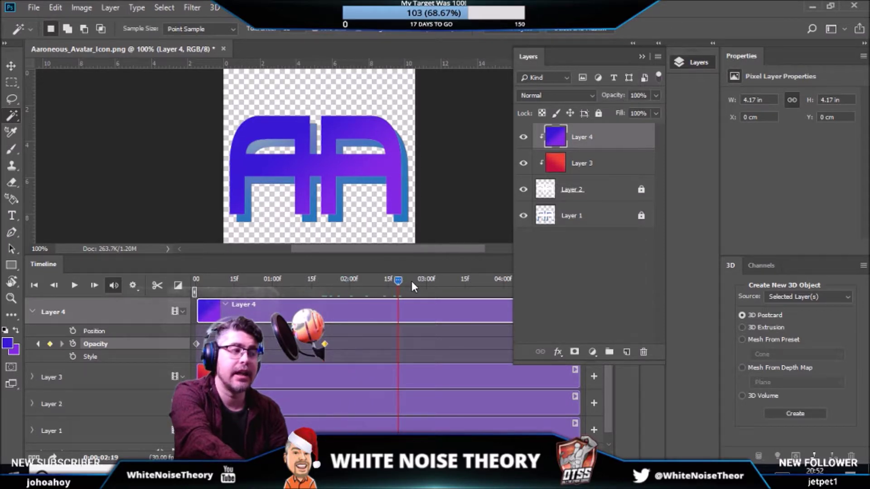
drag(439, 280, 502, 281)
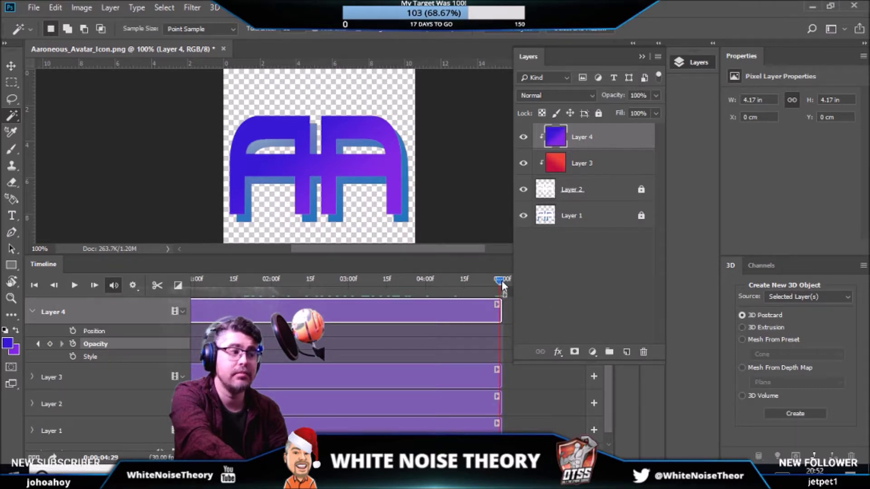
click(50, 345)
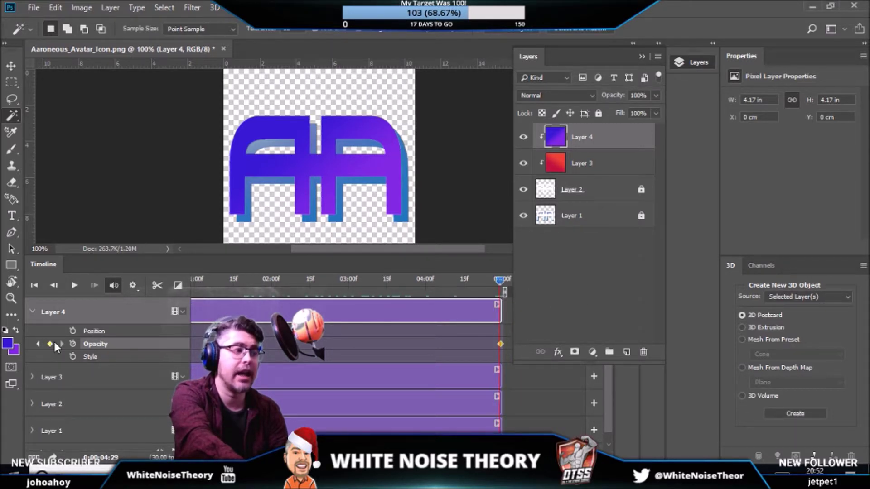
drag(651, 112, 586, 110)
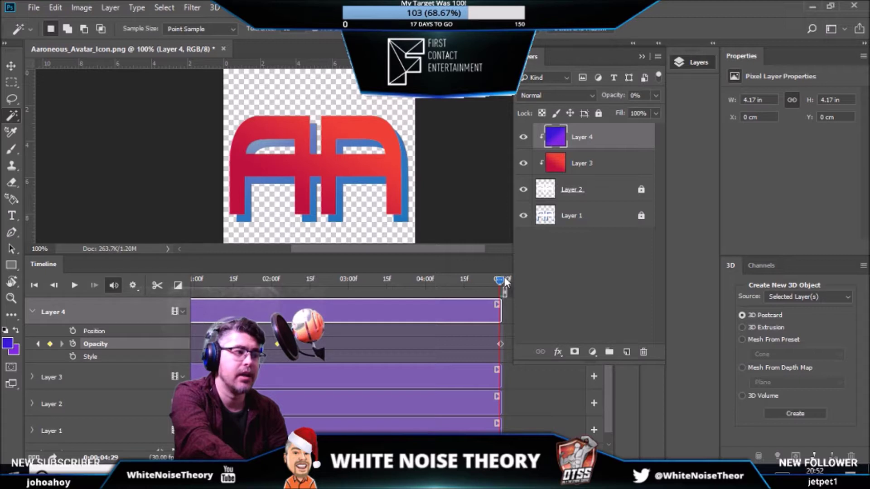
drag(456, 279, 124, 276)
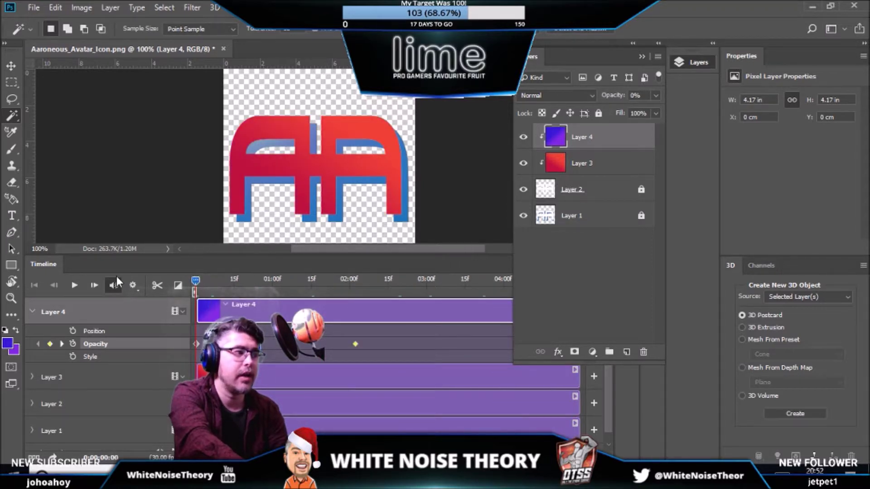
click(75, 287)
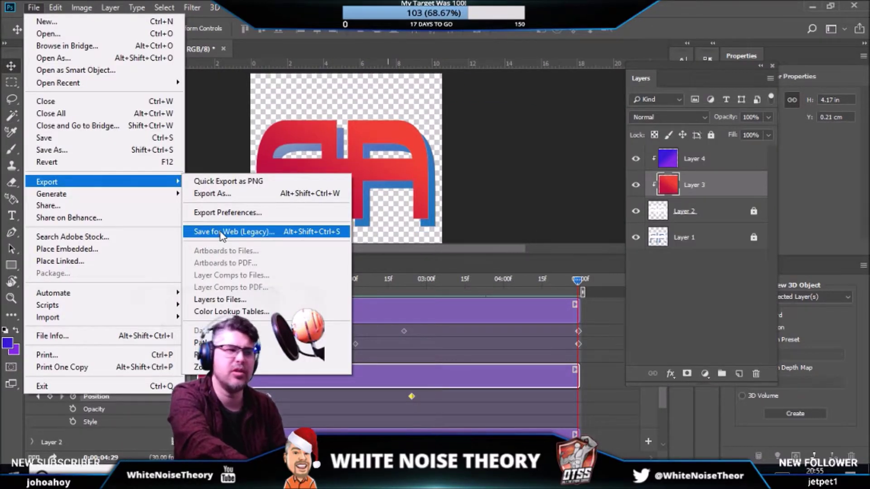
- Open the Save for Web (Legacy) export and play the animated GIF preview briefly
click(221, 232)
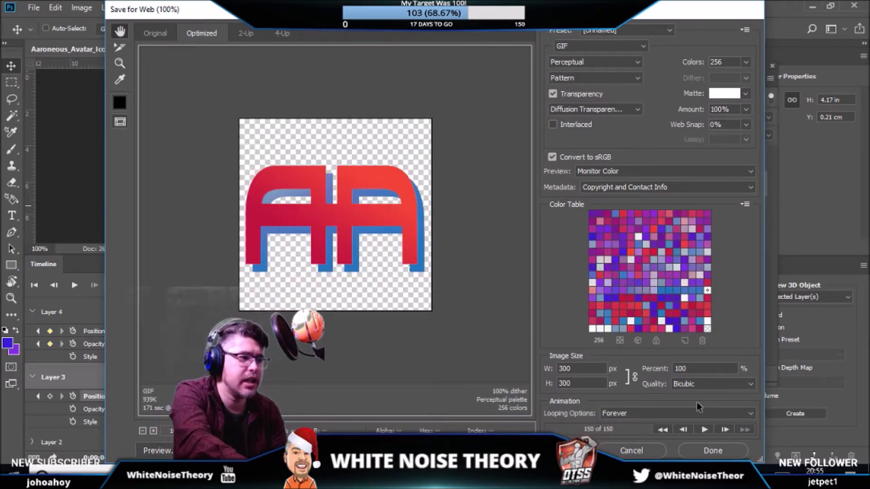
click(703, 431)
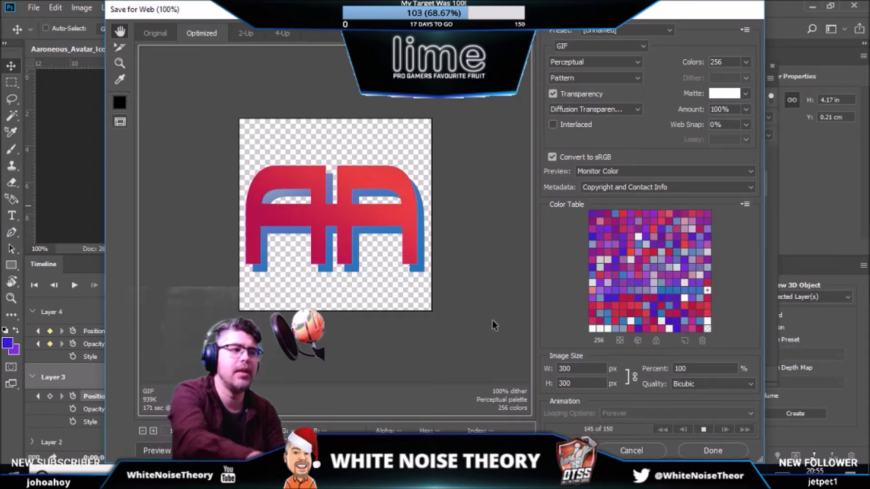
click(703, 431)
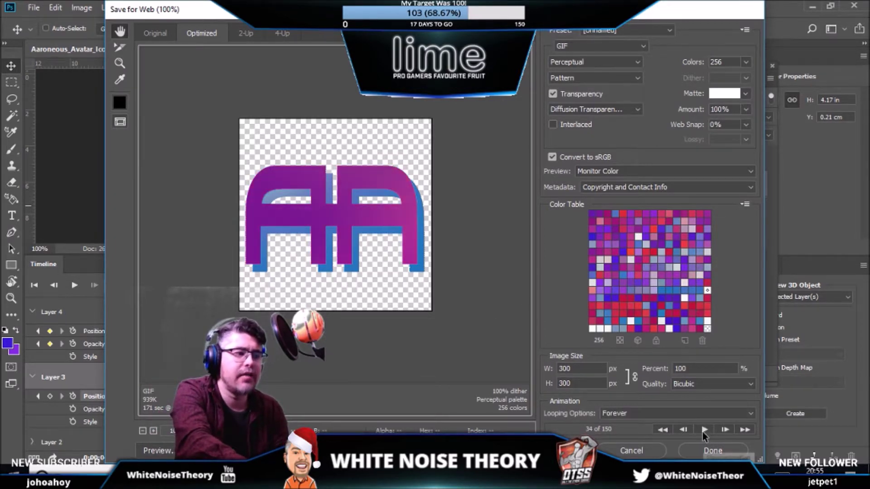
- Set the GIF export to No Transparency Dither and its colour dithering to No Dither
click(637, 64)
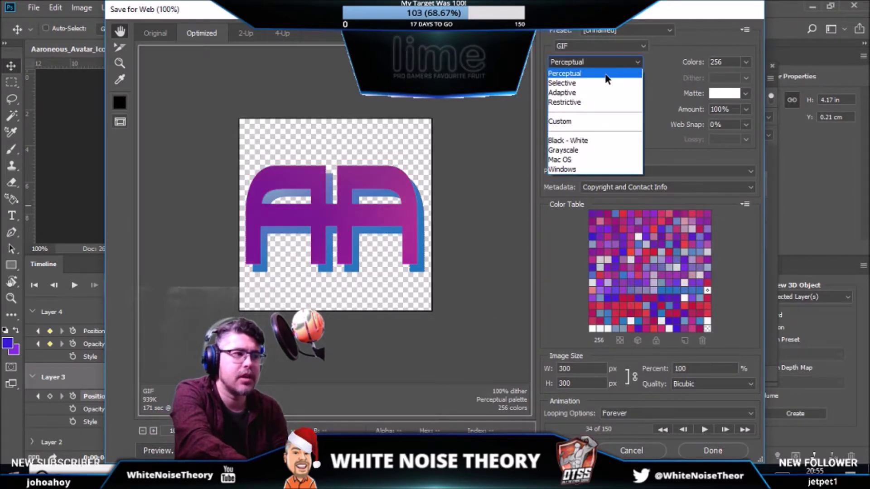
click(655, 78)
click(627, 109)
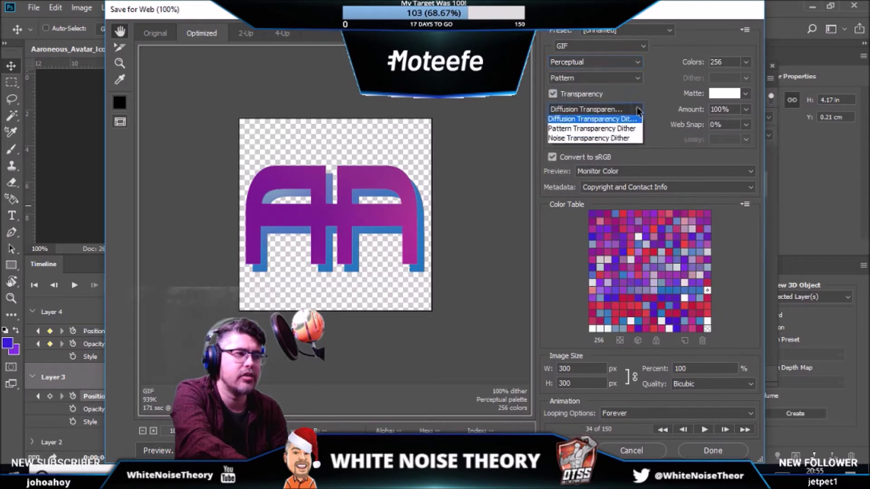
click(619, 123)
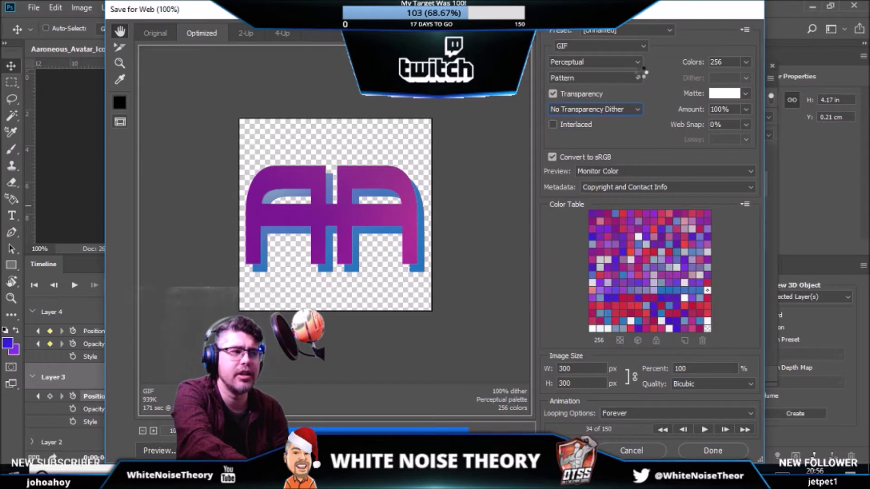
click(612, 78)
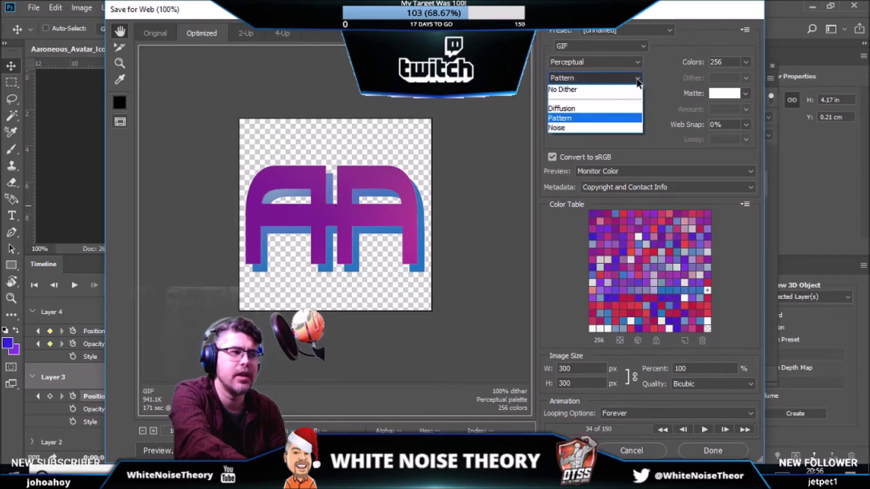
click(603, 90)
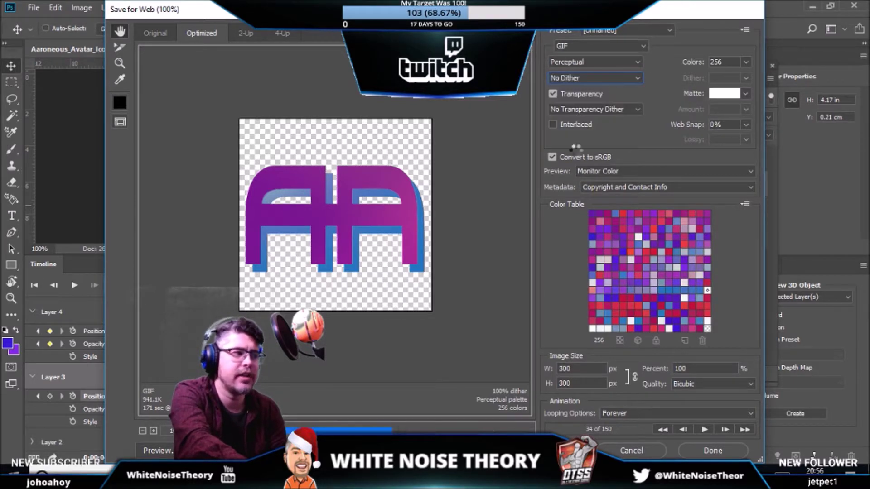
- Try the Adaptive colour palette while playing the GIF preview, and return to the Perceptual palette
click(637, 63)
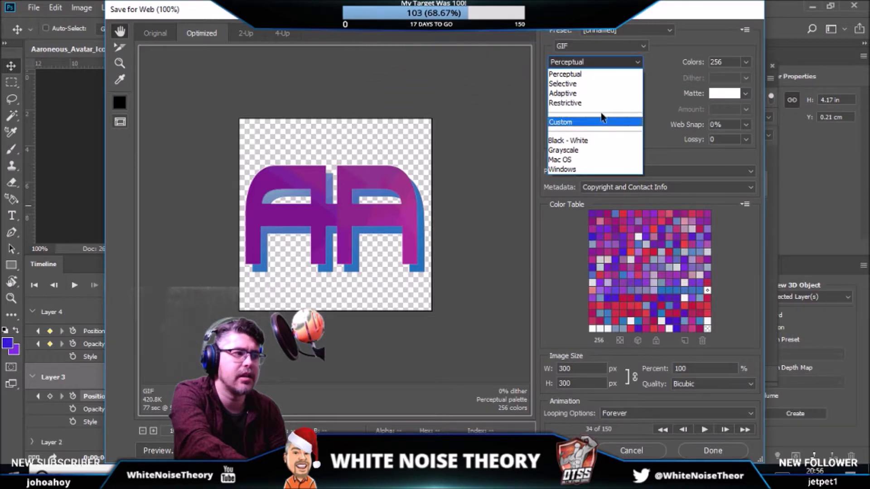
click(595, 93)
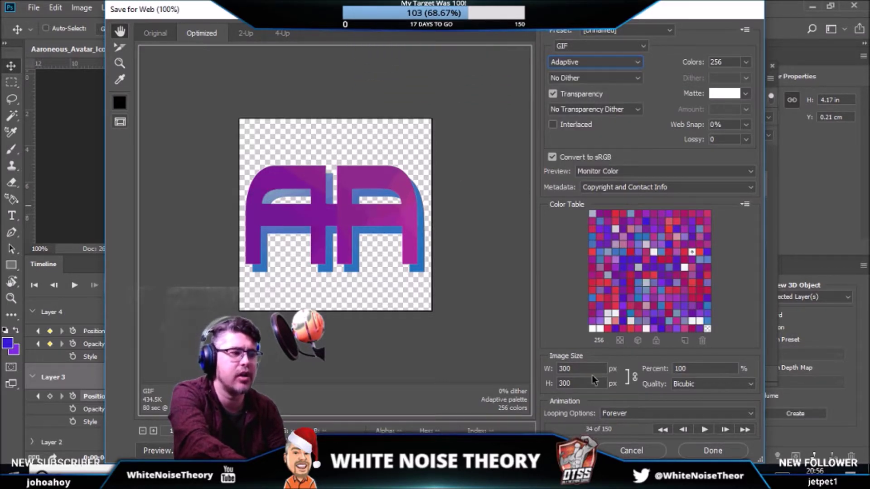
click(706, 429)
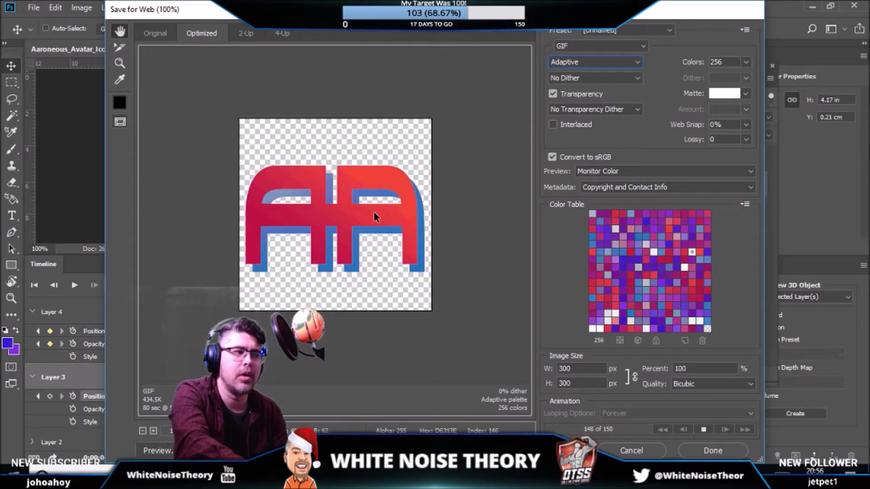
click(637, 64)
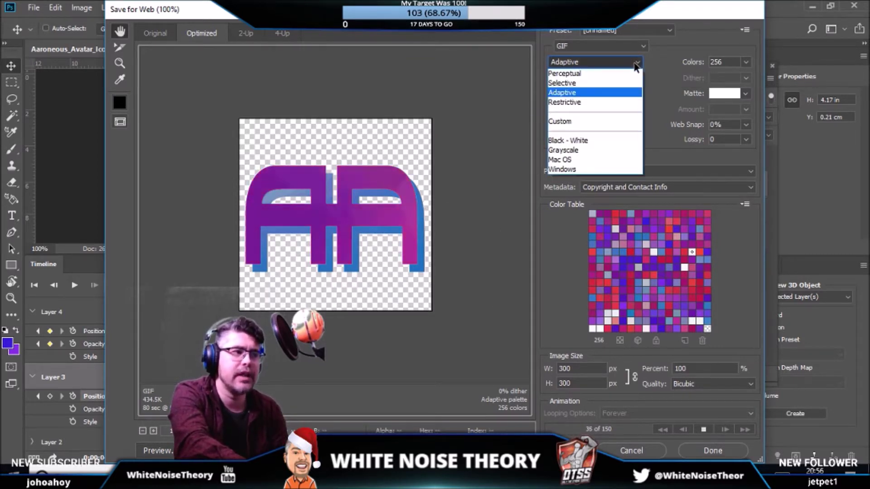
click(591, 72)
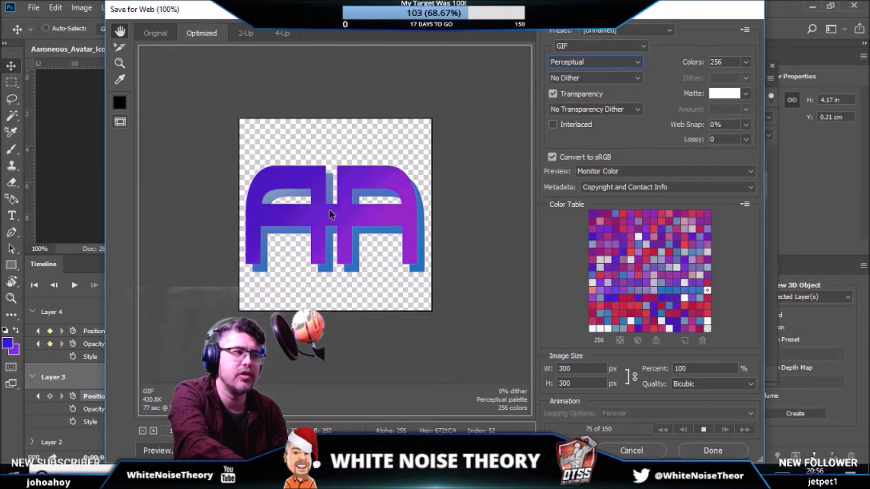
- Try the Pattern dither for the GIF colours, and settle on Diffusion dithering
click(554, 80)
click(575, 111)
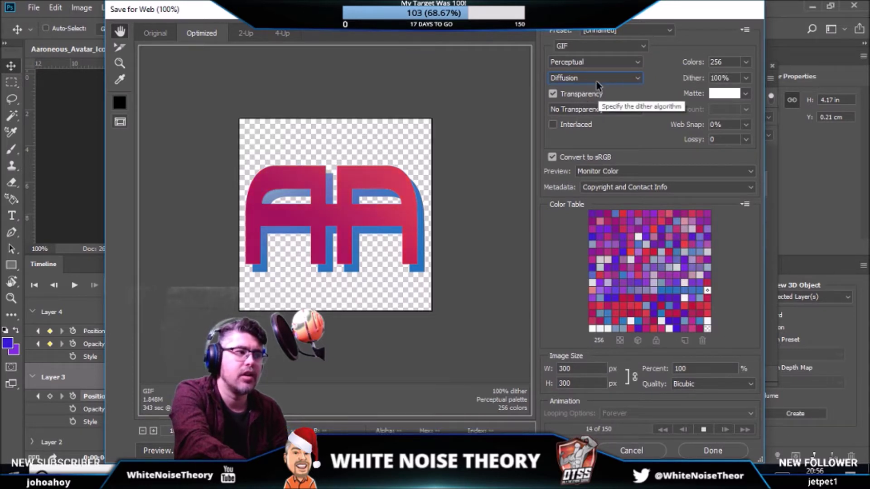
click(597, 86)
click(583, 116)
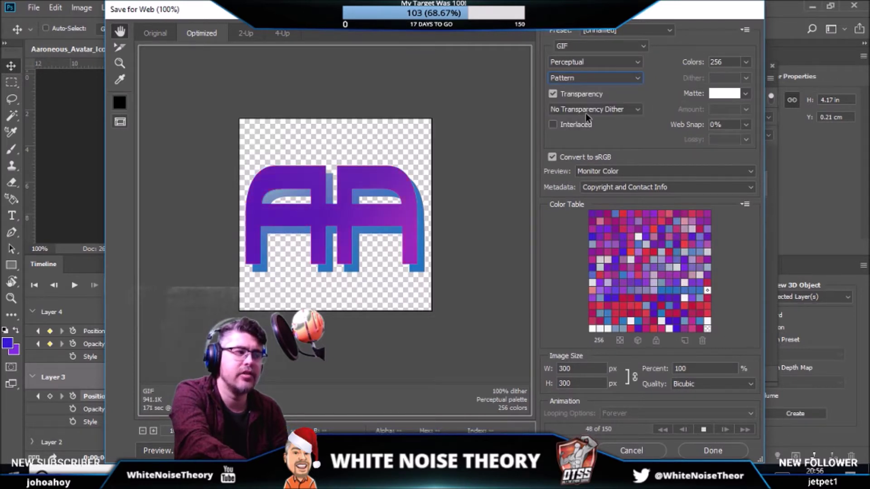
click(590, 79)
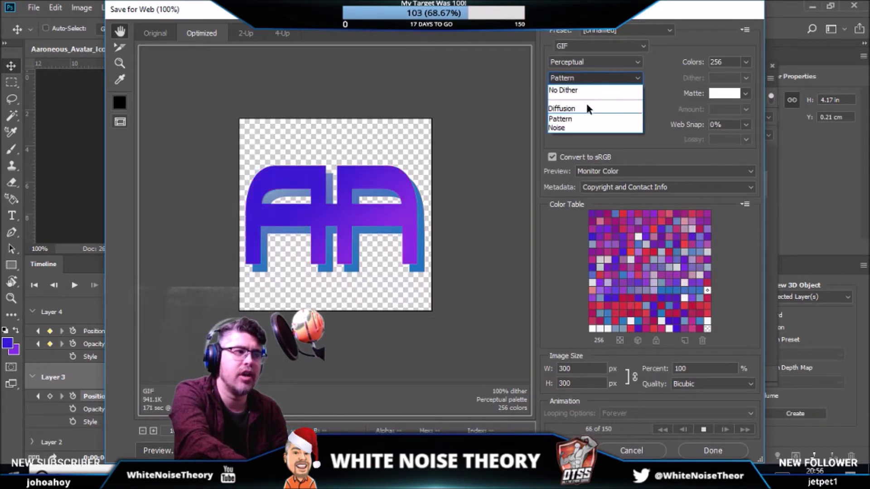
click(563, 109)
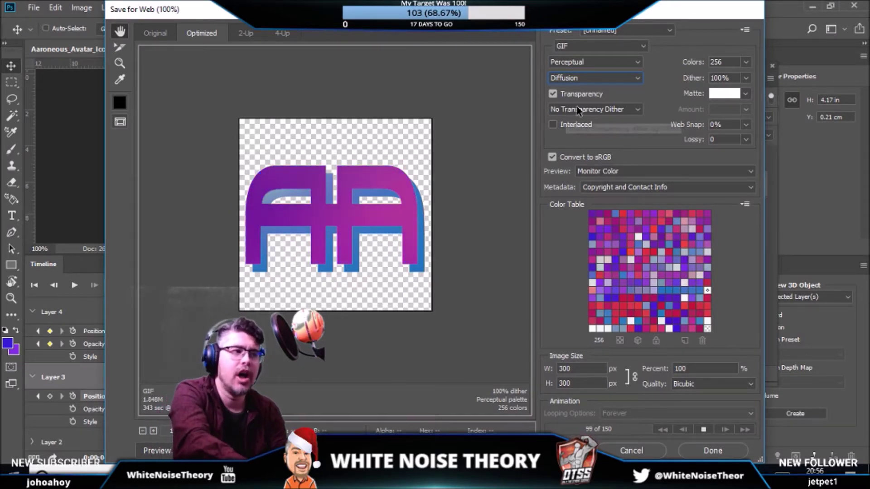
- Set the GIF export to Diffusion Transparency Dither and its image resize quality to Bicubic Smoother
click(579, 111)
click(580, 139)
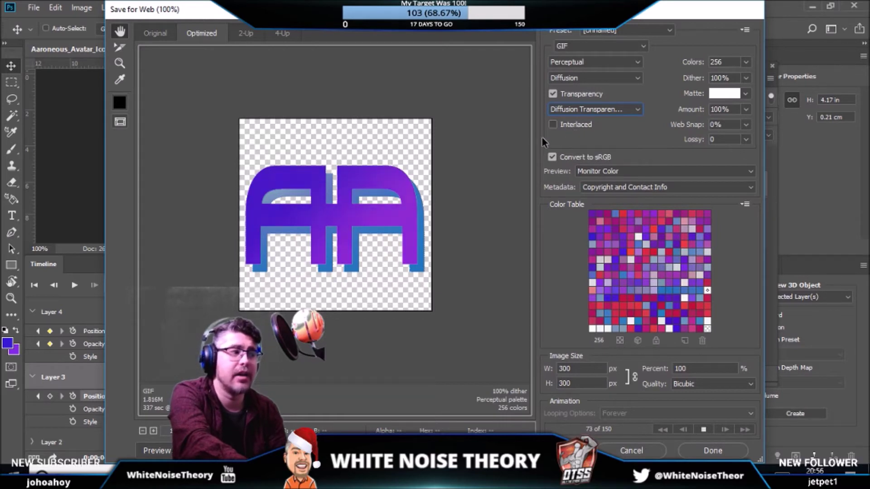
click(741, 385)
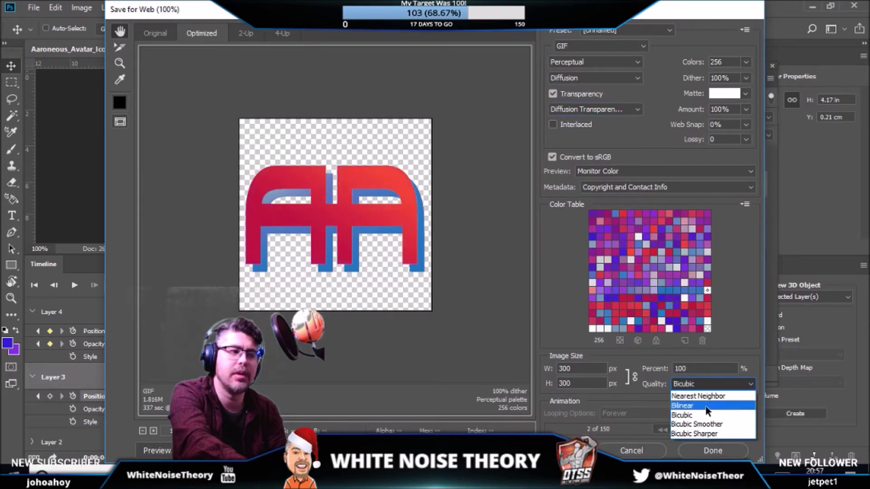
click(707, 424)
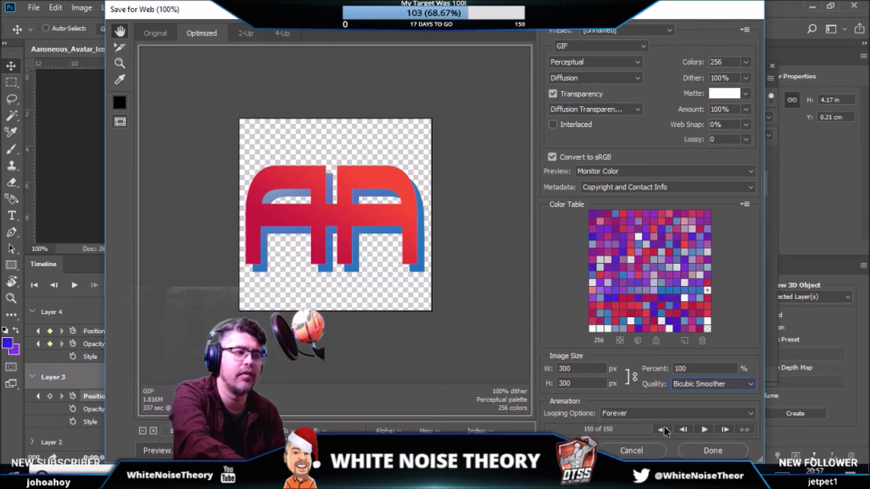
- Check the GIF animation in the export dialog and in a browser preview, and cancel the export
click(702, 430)
click(701, 431)
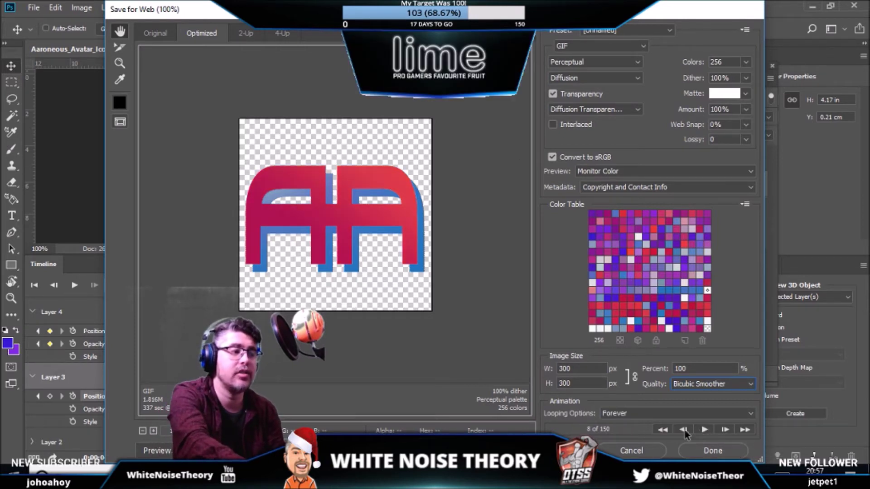
click(154, 451)
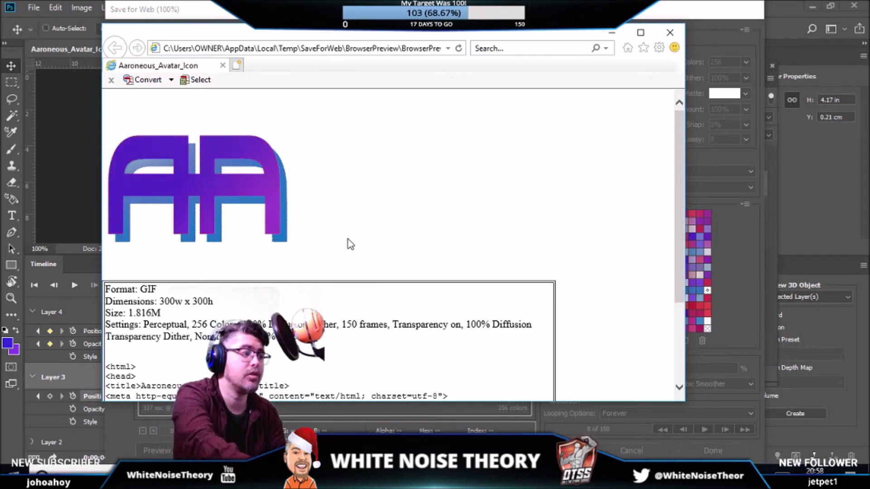
scroll(271, 257, down, 3)
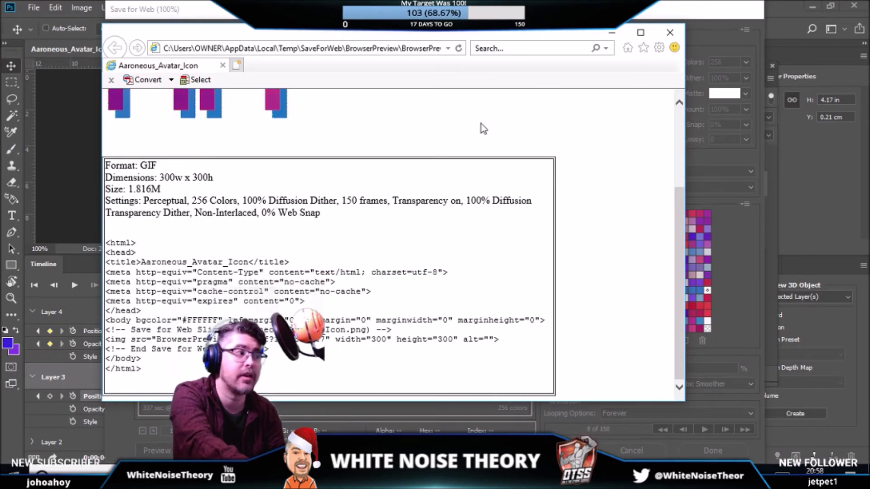
scroll(510, 114, up, 3)
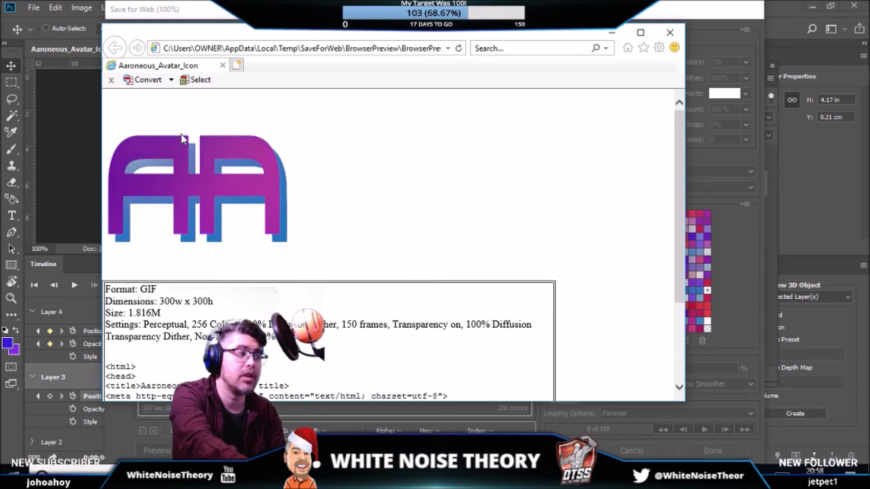
click(679, 35)
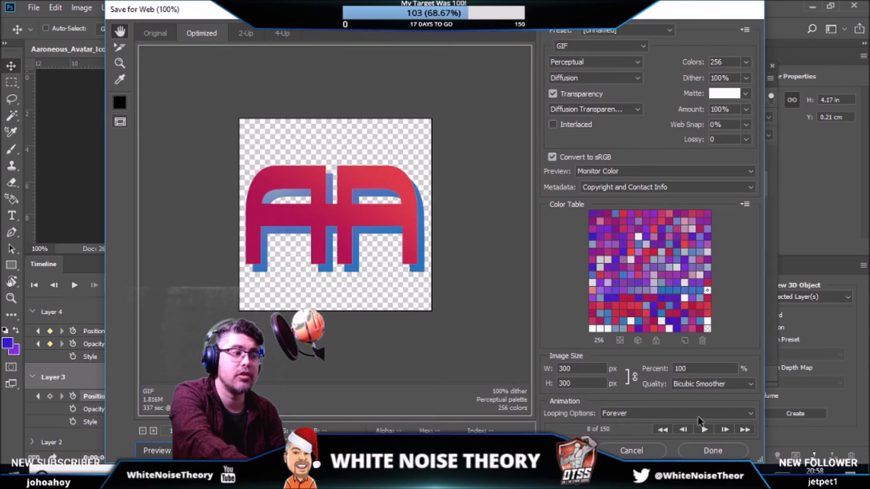
click(631, 451)
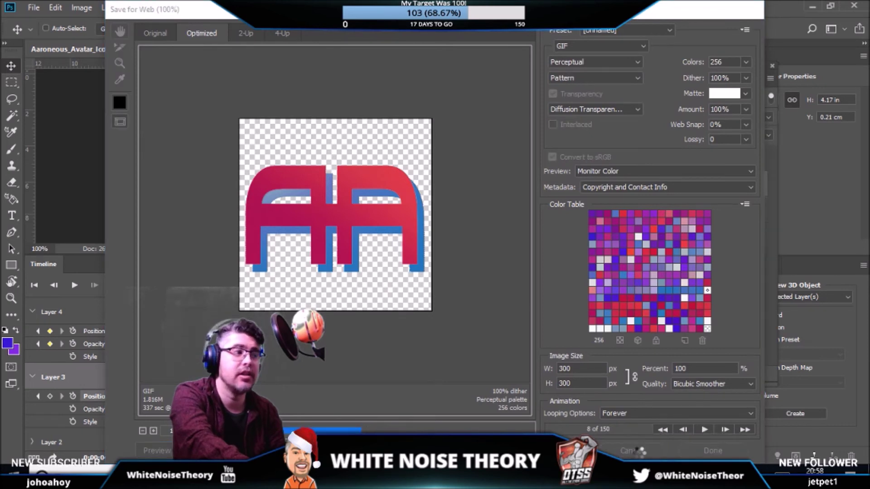